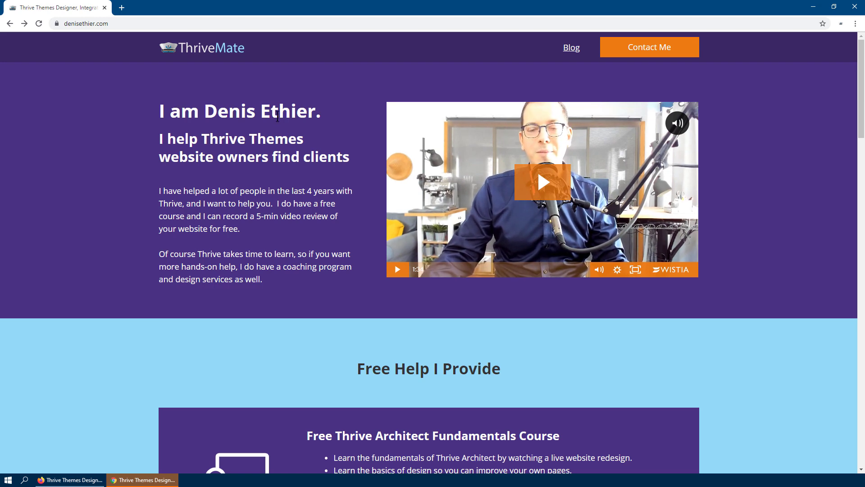
Look at the live site's blog page, then go back and scroll through the homepage.
{"action": "left_click", "coordinate": [571, 50]}
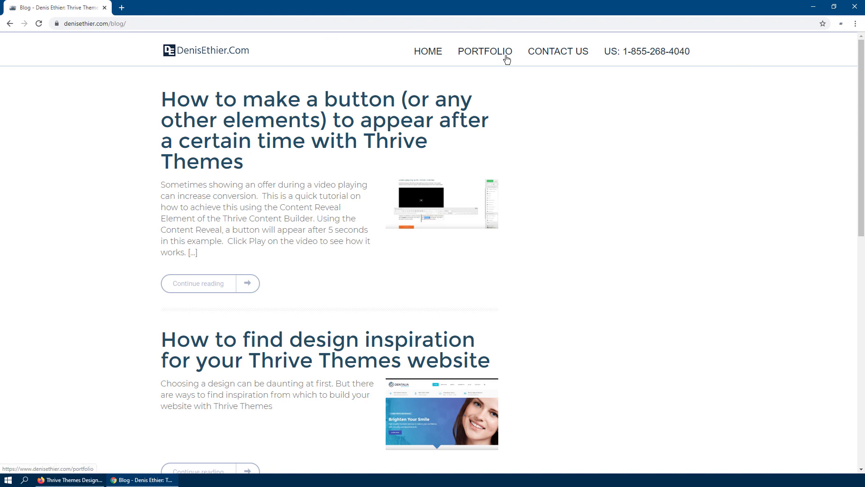
{"action": "left_click", "coordinate": [14, 24]}
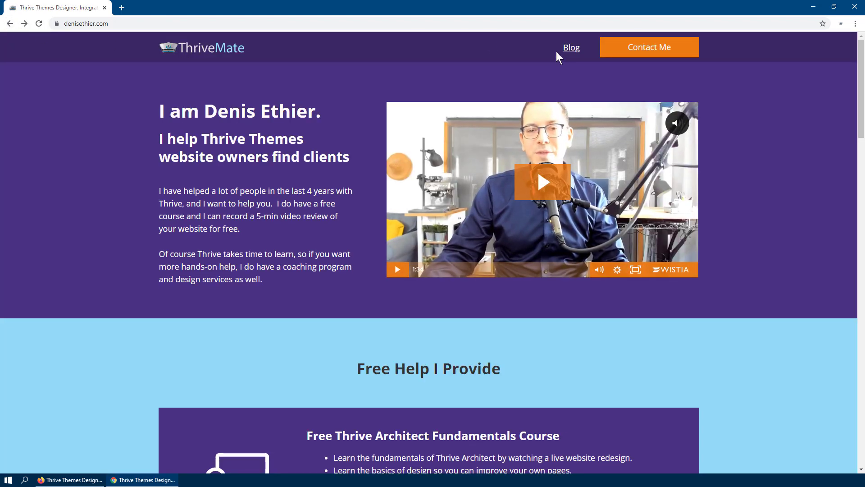
{"action": "scroll", "coordinate": [255, 311], "scroll_direction": "down", "scroll_amount": 20}
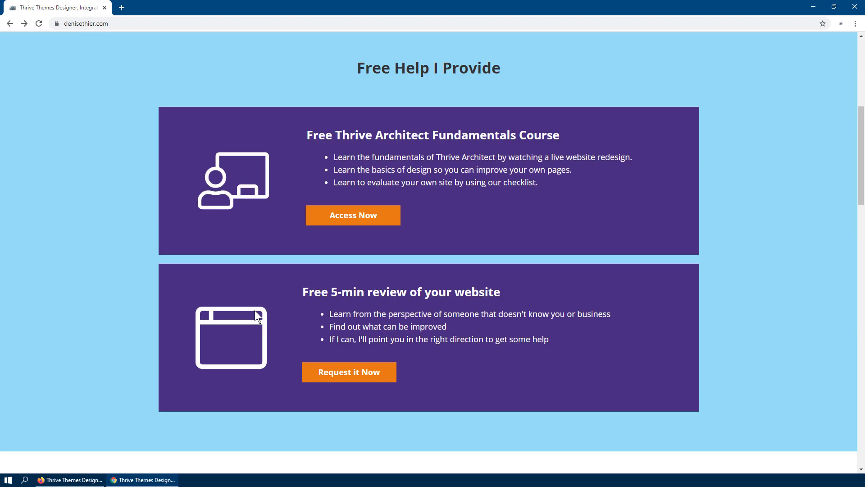
{"action": "scroll", "coordinate": [266, 343], "scroll_direction": "down", "scroll_amount": 6}
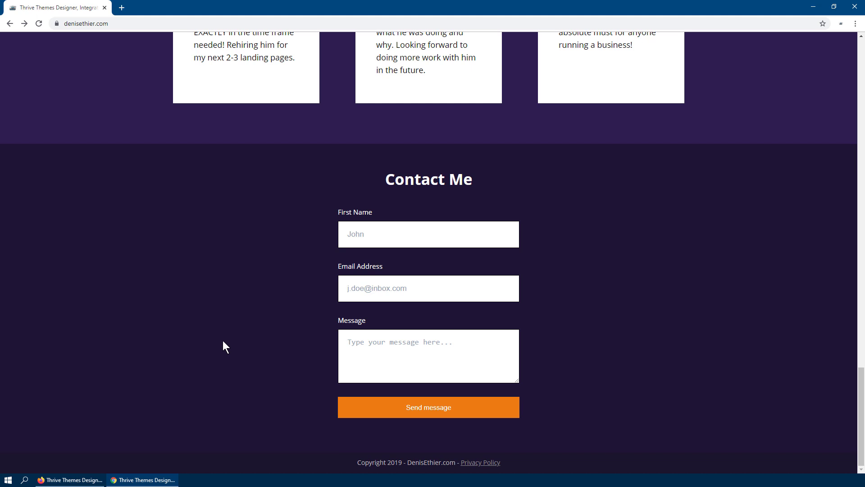
{"action": "scroll", "coordinate": [223, 341], "scroll_direction": "up", "scroll_amount": 20}
Revisit the old blog page twice more, then bring up the homepage in the Thrive Architect editor.
{"action": "left_click", "coordinate": [570, 50]}
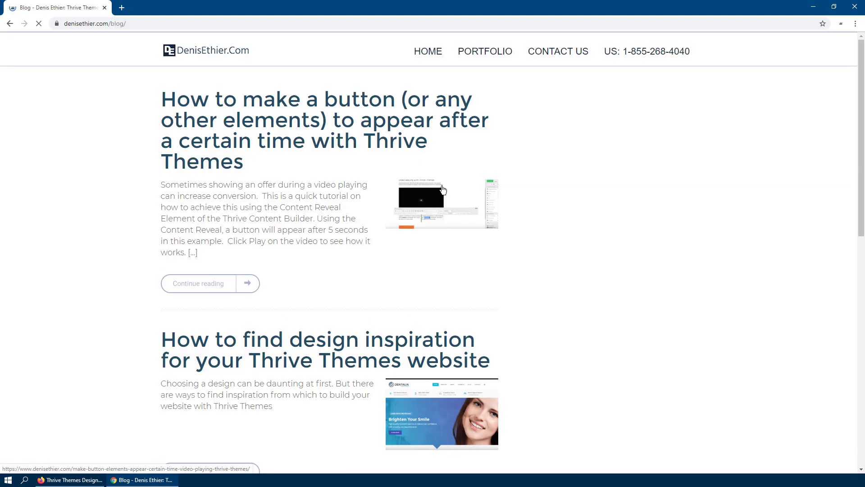
{"action": "scroll", "coordinate": [443, 190], "scroll_direction": "down", "scroll_amount": 10}
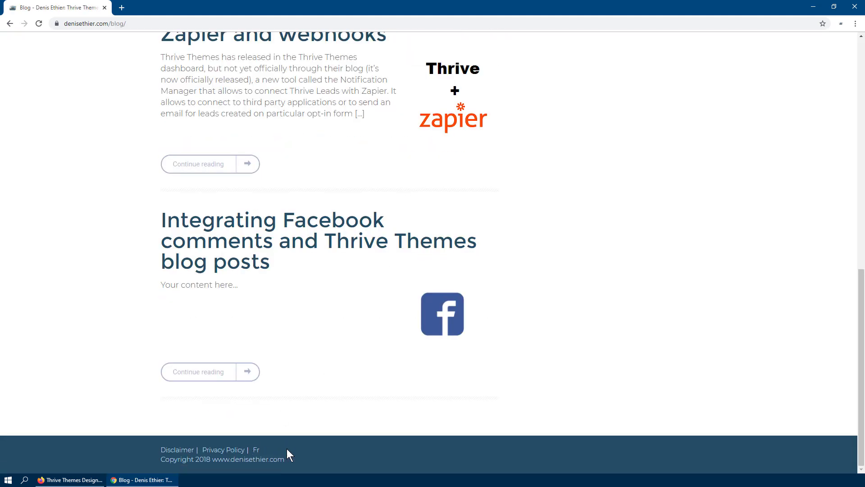
{"action": "scroll", "coordinate": [423, 416], "scroll_direction": "up", "scroll_amount": 10}
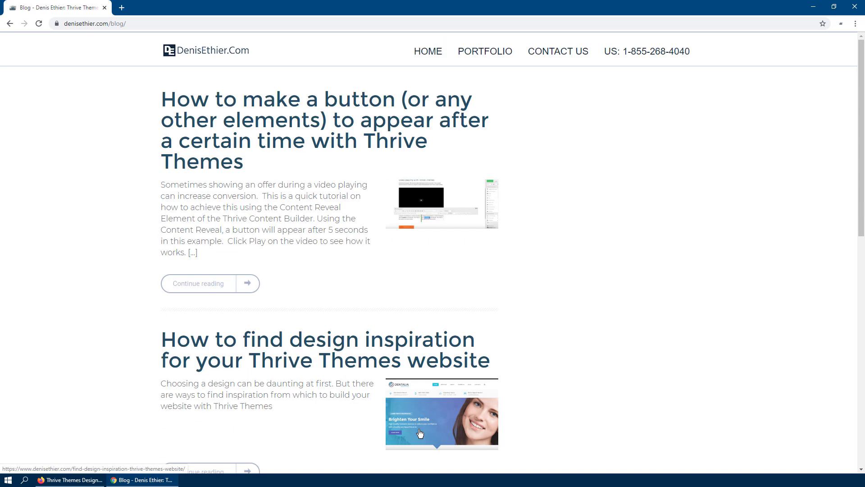
{"action": "left_click", "coordinate": [9, 23]}
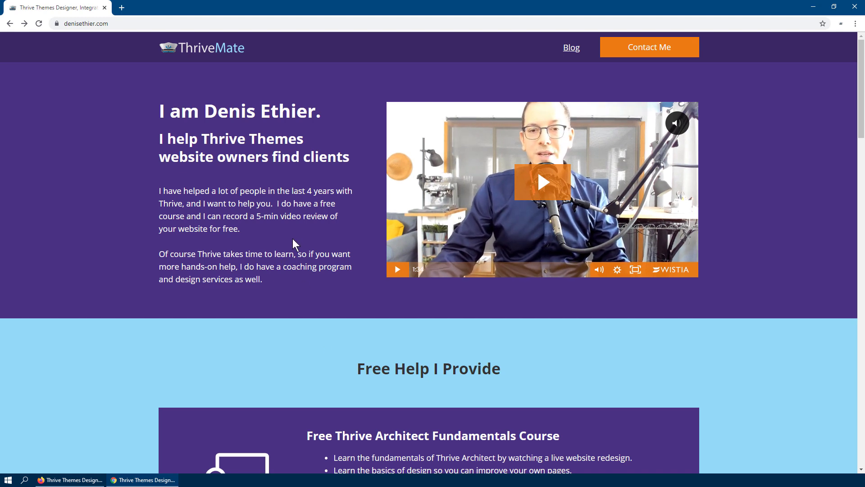
{"action": "left_click", "coordinate": [566, 48]}
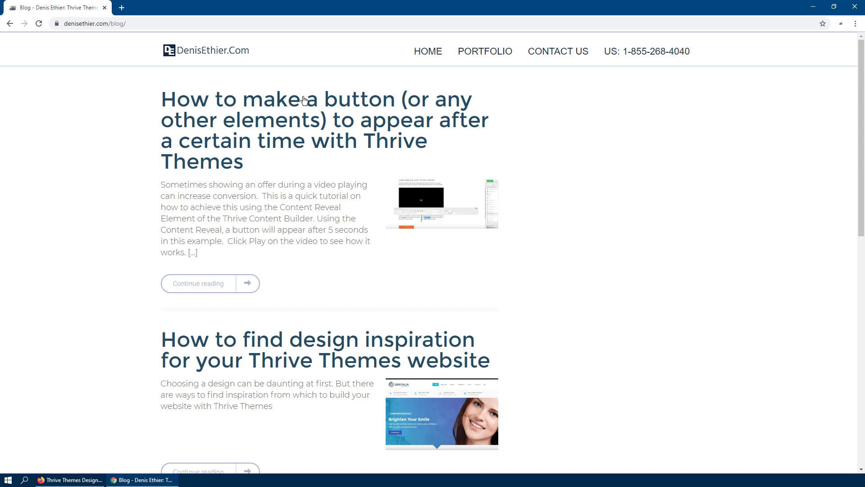
{"action": "left_click", "coordinate": [9, 23]}
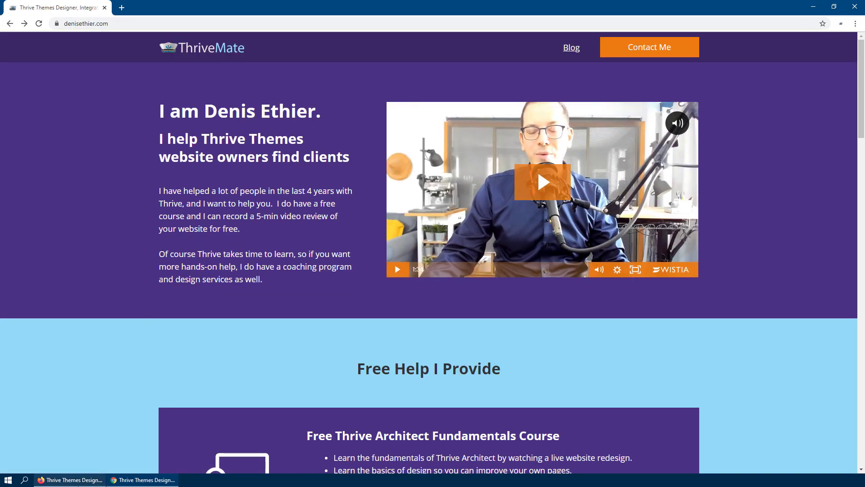
{"action": "left_click", "coordinate": [69, 480]}
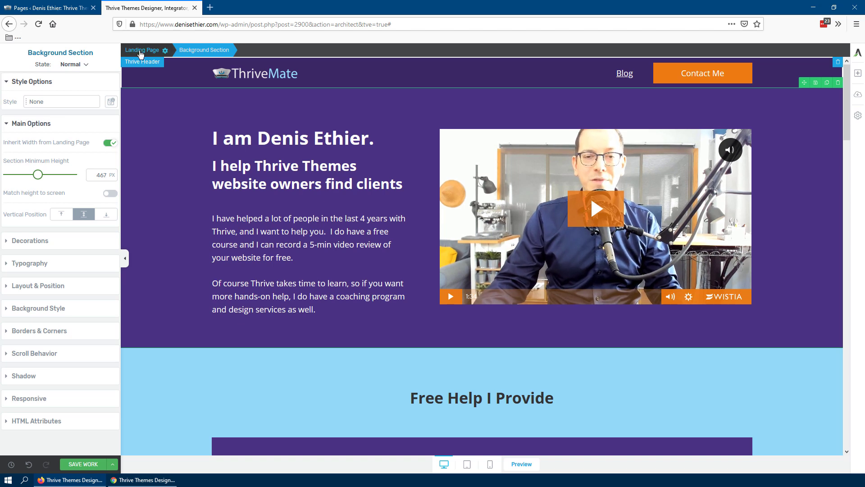
{"action": "left_click", "coordinate": [140, 52]}
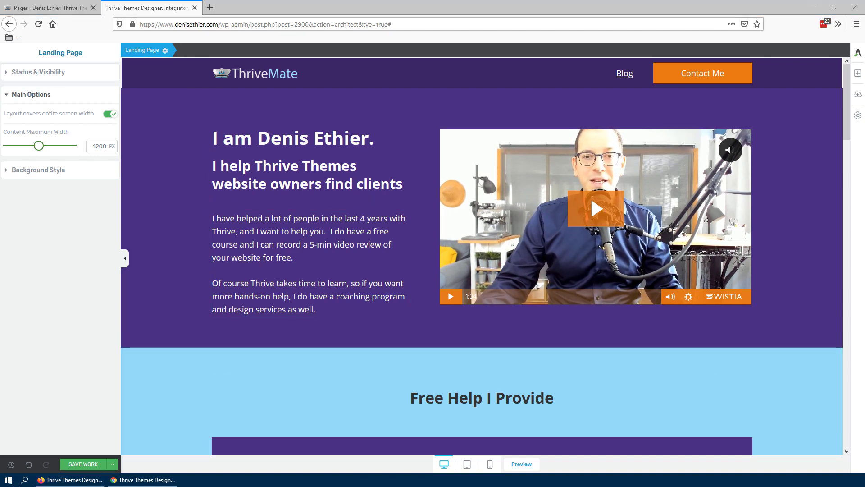
{"action": "key", "text": "alt+Tab"}
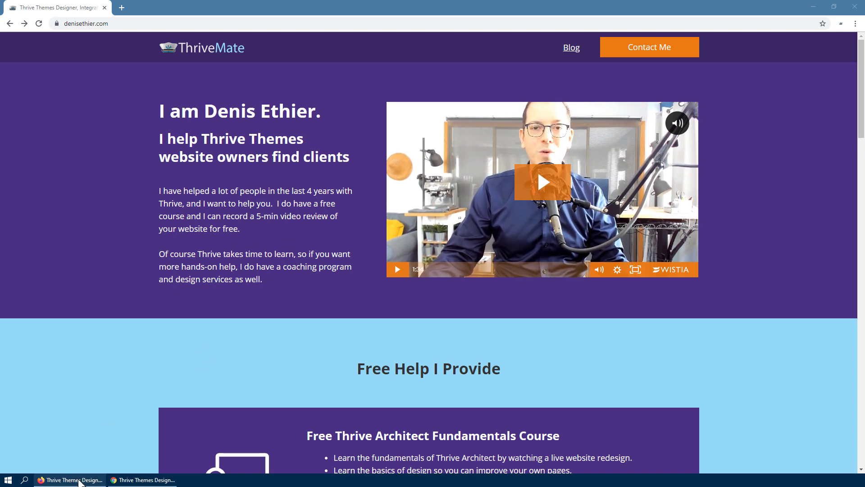
{"action": "mouse_move", "coordinate": [79, 482]}
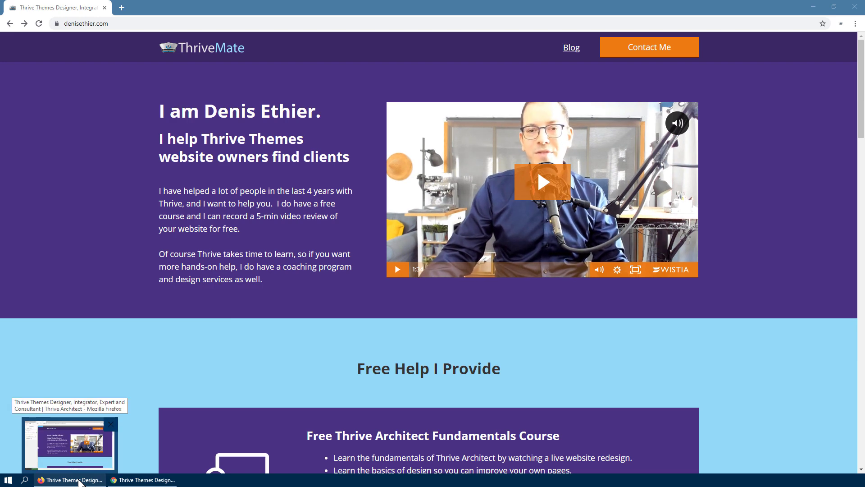
{"action": "left_click", "coordinate": [80, 482]}
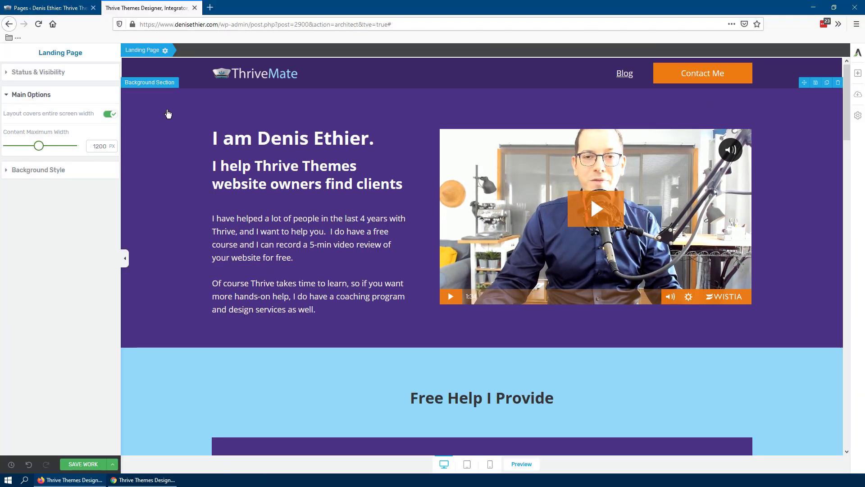
{"action": "left_click", "coordinate": [168, 114]}
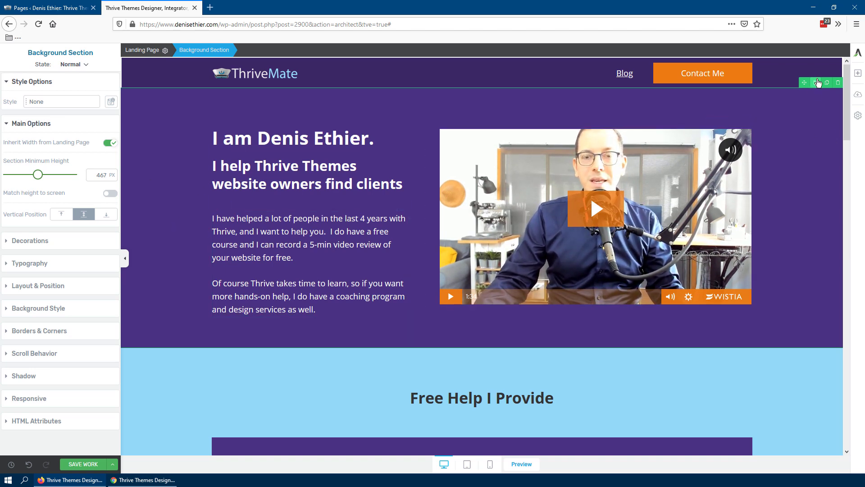
Save the purple hero section as a template named 'Section 1'.
{"action": "left_click", "coordinate": [817, 82]}
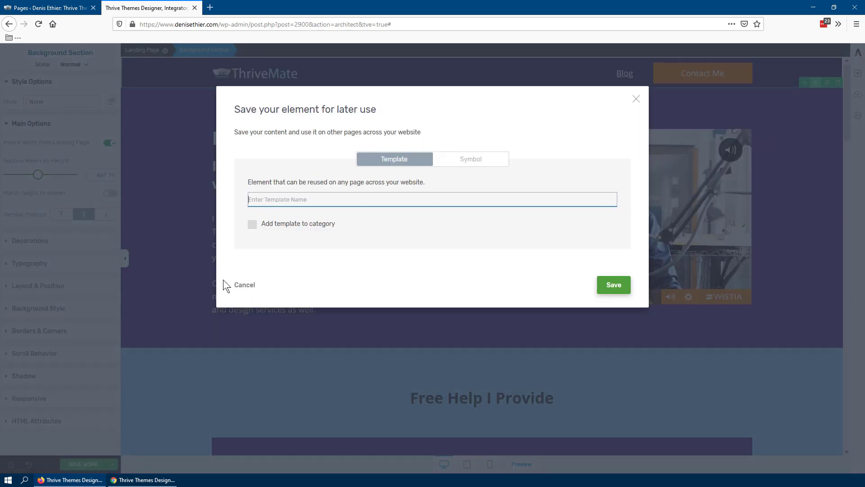
{"action": "type", "text": "Section 1"}
{"action": "left_click", "coordinate": [625, 288]}
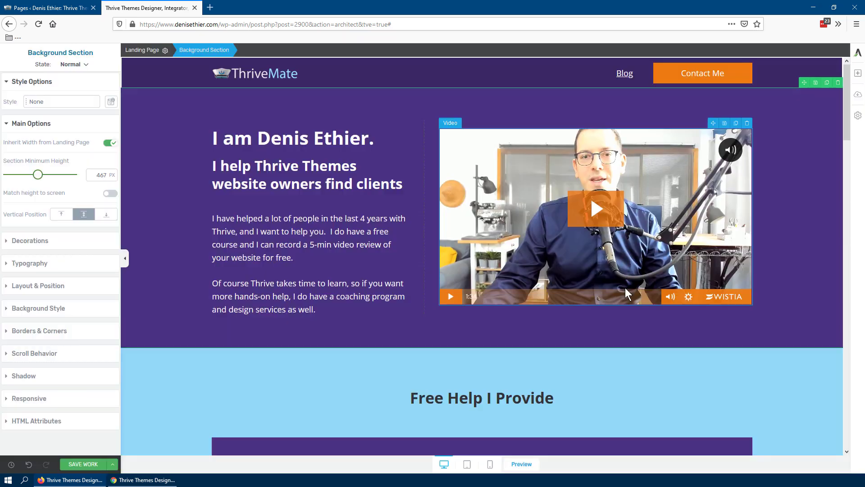
Select the Free Help section and look over the rest of the landing page.
{"action": "scroll", "coordinate": [627, 292], "scroll_direction": "down", "scroll_amount": 3}
{"action": "scroll", "coordinate": [626, 292], "scroll_direction": "down", "scroll_amount": 2}
{"action": "left_click", "coordinate": [817, 148]}
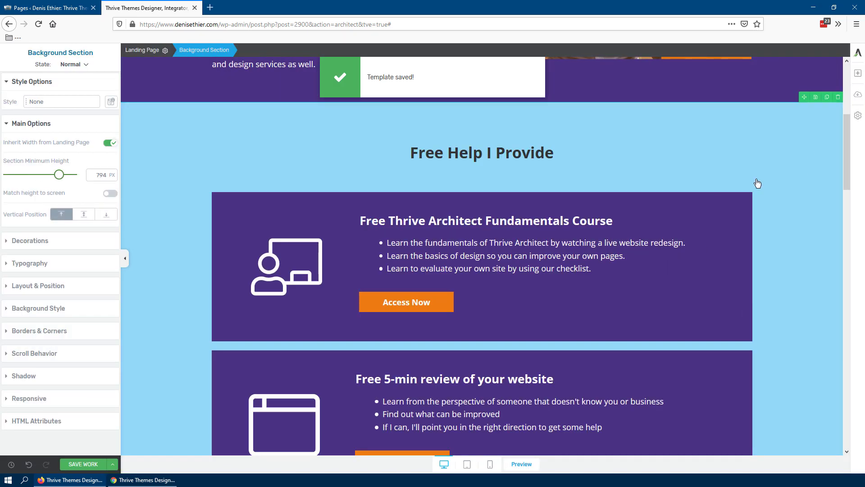
{"action": "scroll", "coordinate": [175, 288], "scroll_direction": "up", "scroll_amount": 1}
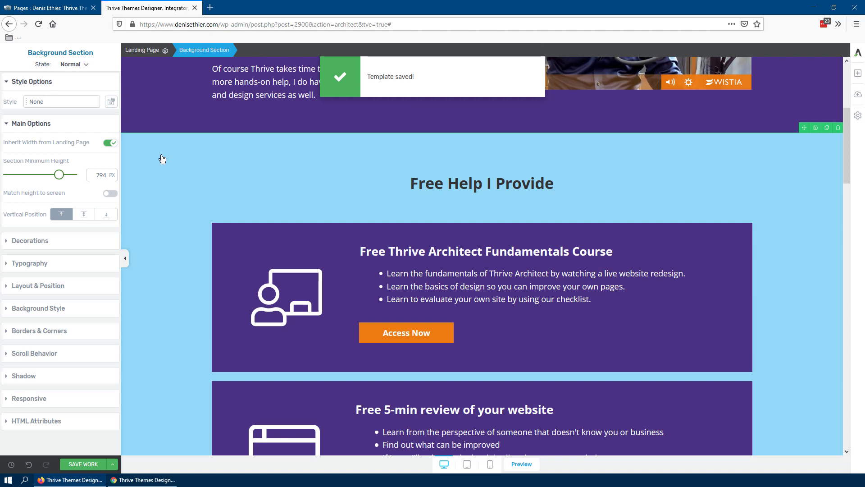
{"action": "scroll", "coordinate": [167, 243], "scroll_direction": "down", "scroll_amount": 5}
{"action": "scroll", "coordinate": [168, 246], "scroll_direction": "up", "scroll_amount": 5}
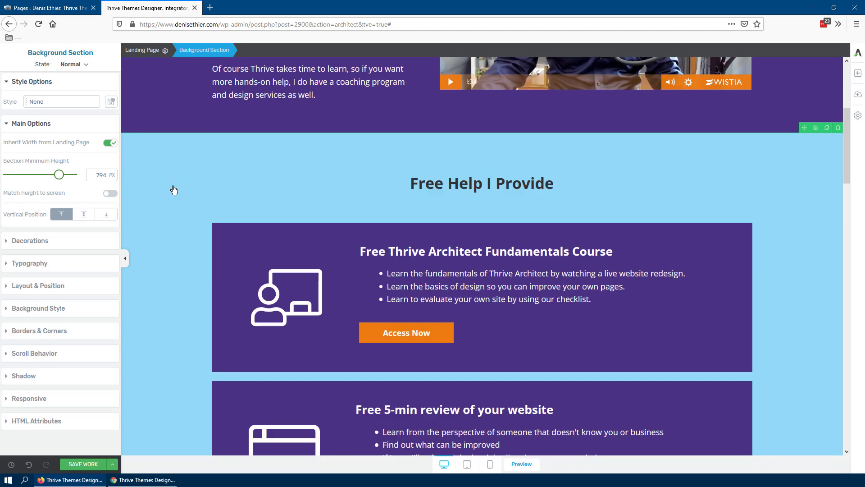
{"action": "scroll", "coordinate": [174, 194], "scroll_direction": "down", "scroll_amount": 9}
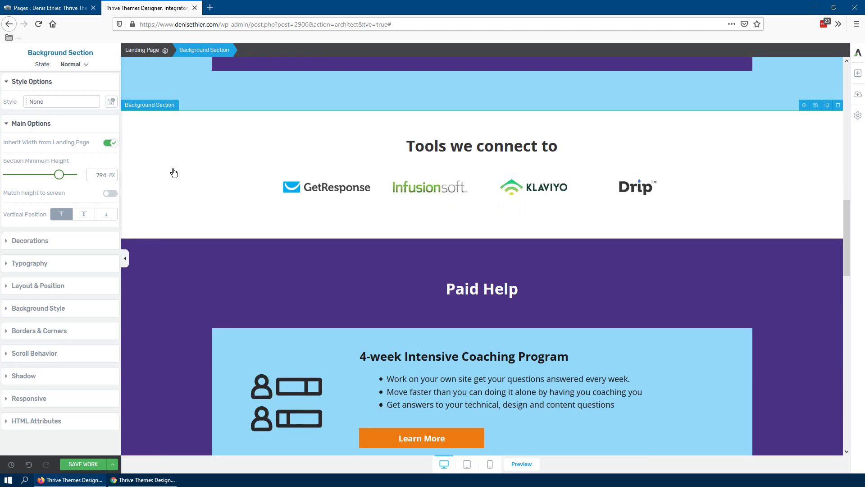
{"action": "scroll", "coordinate": [237, 314], "scroll_direction": "down", "scroll_amount": 11}
{"action": "scroll", "coordinate": [236, 314], "scroll_direction": "up", "scroll_amount": 1}
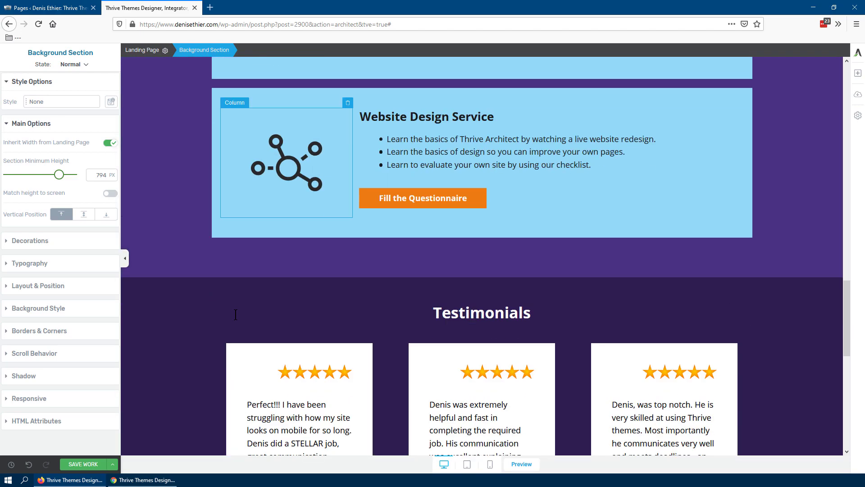
{"action": "scroll", "coordinate": [236, 315], "scroll_direction": "down", "scroll_amount": 10}
{"action": "scroll", "coordinate": [238, 318], "scroll_direction": "up", "scroll_amount": 12}
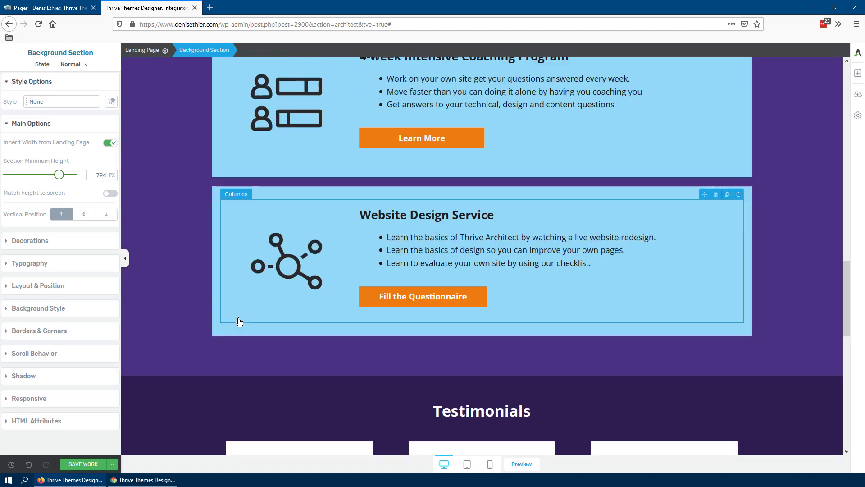
{"action": "scroll", "coordinate": [239, 321], "scroll_direction": "up", "scroll_amount": 20}
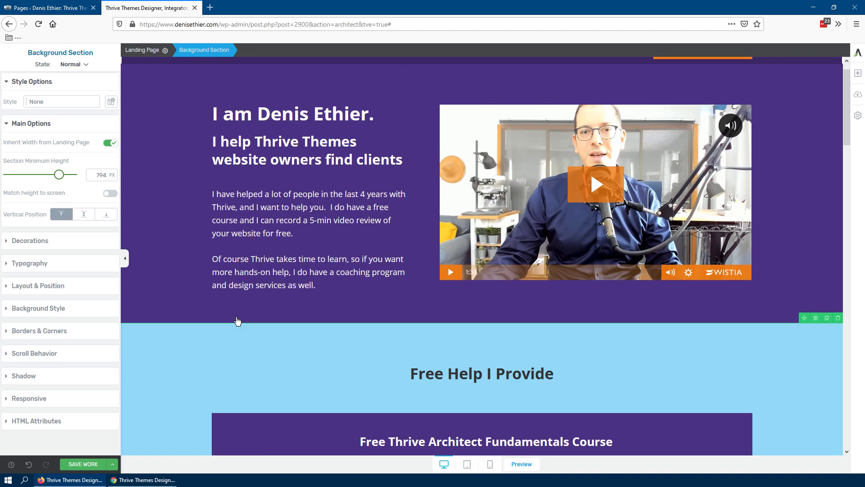
{"action": "scroll", "coordinate": [236, 320], "scroll_direction": "down", "scroll_amount": 3}
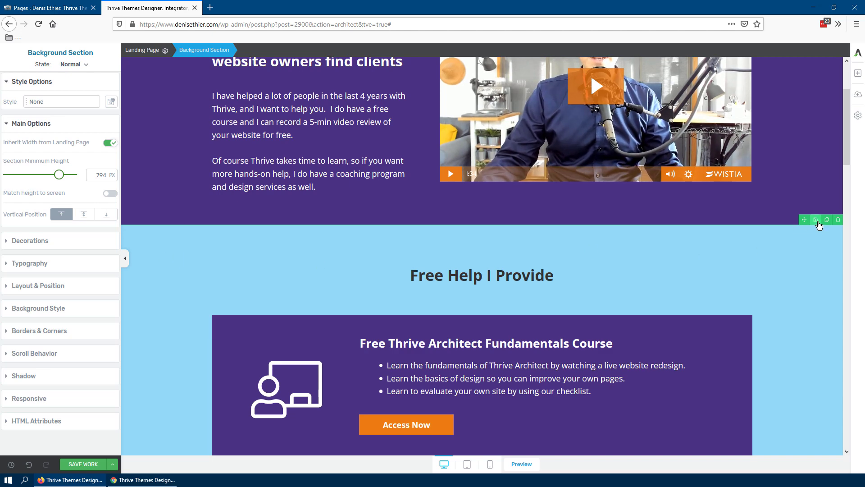
Save the Free Help section as template 'Section 2' and the Tools section as 'Section 3'.
{"action": "left_click", "coordinate": [815, 220]}
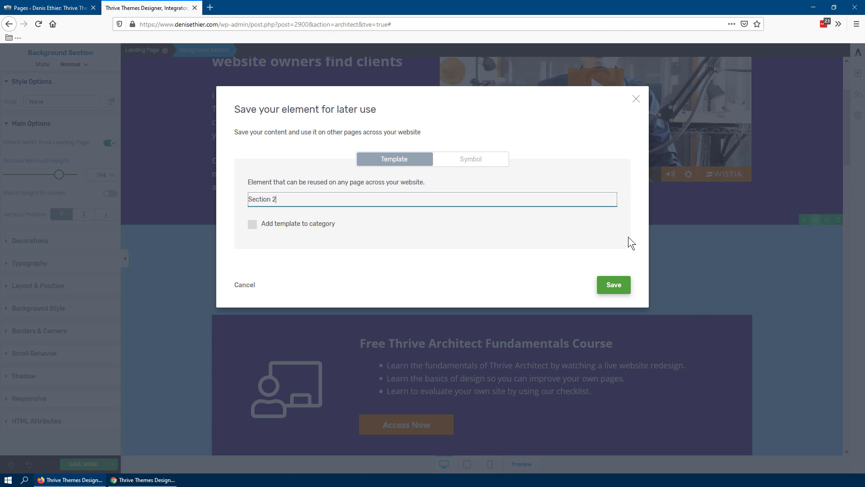
{"action": "left_click", "coordinate": [613, 285]}
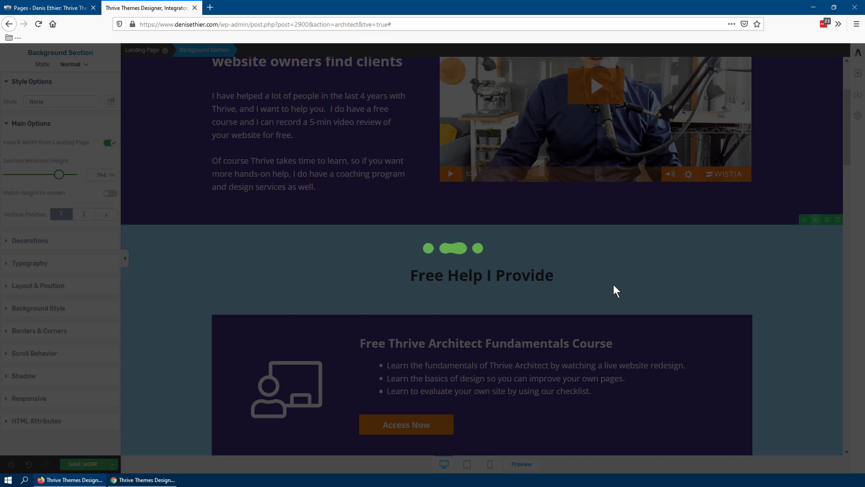
{"action": "scroll", "coordinate": [613, 288], "scroll_direction": "down", "scroll_amount": 11}
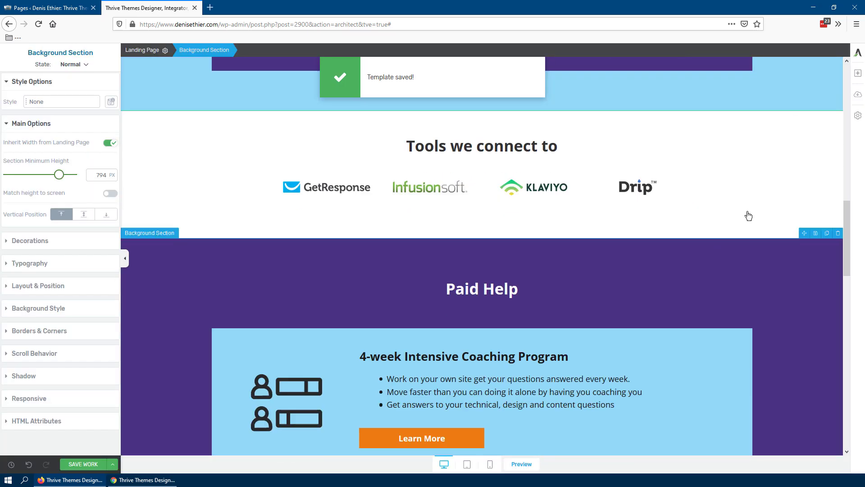
{"action": "left_click", "coordinate": [214, 169]}
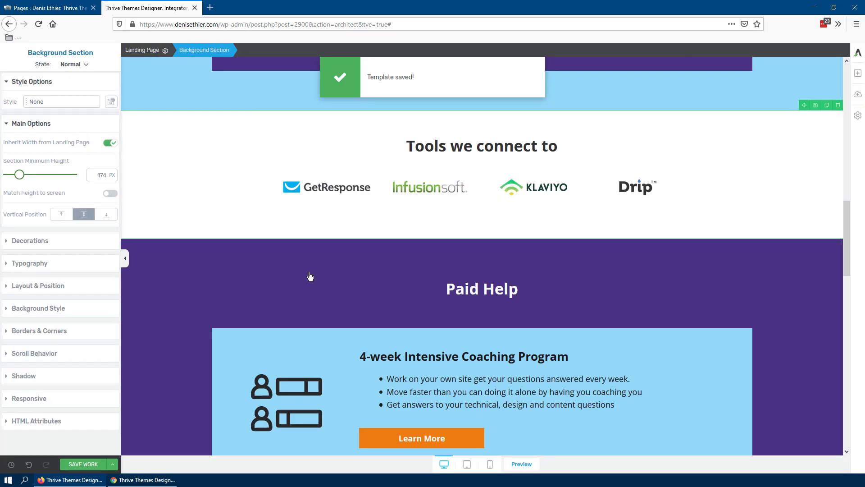
{"action": "left_click", "coordinate": [815, 105]}
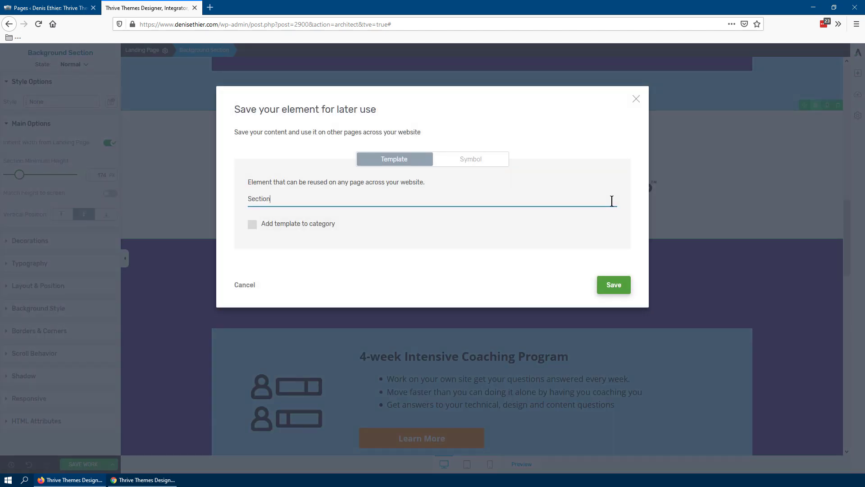
{"action": "left_click", "coordinate": [612, 201]}
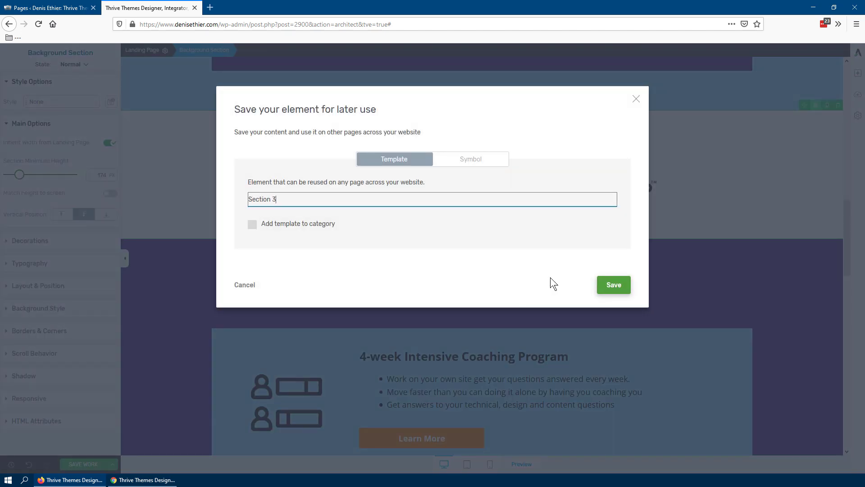
{"action": "left_click", "coordinate": [613, 285]}
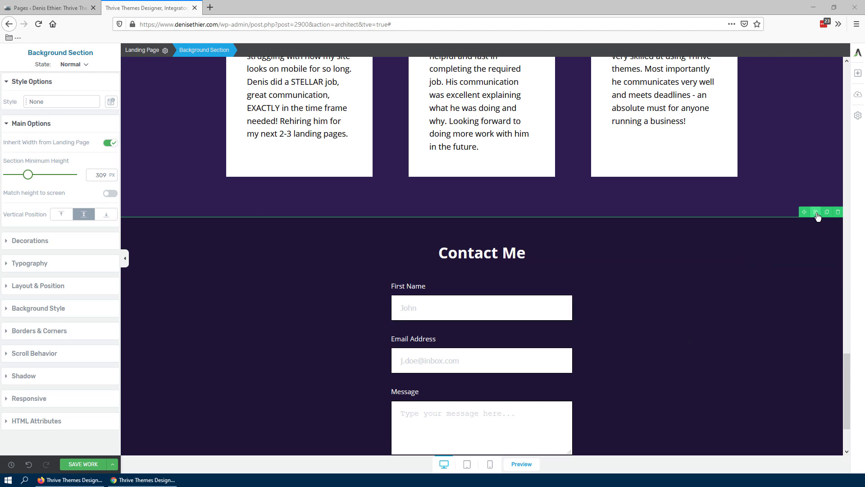
Dismiss the Contact Me template dialog unsaved and go to the WordPress Pages list.
{"action": "left_click", "coordinate": [816, 213]}
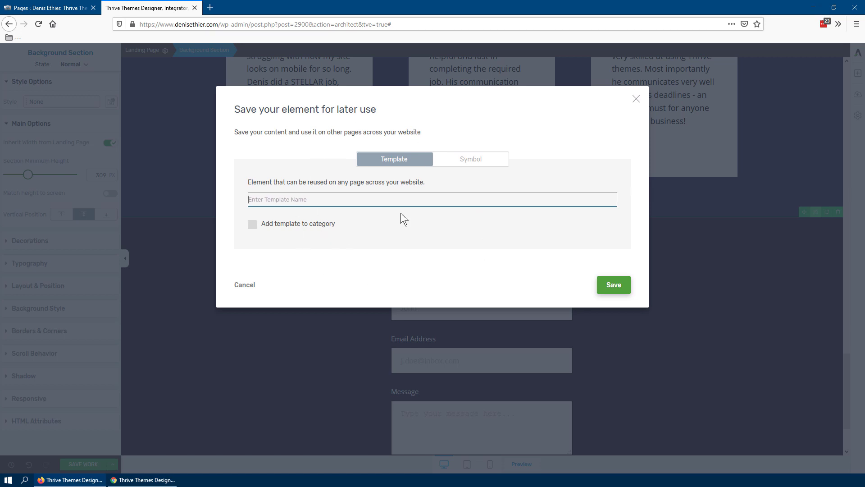
{"action": "left_click", "coordinate": [636, 100]}
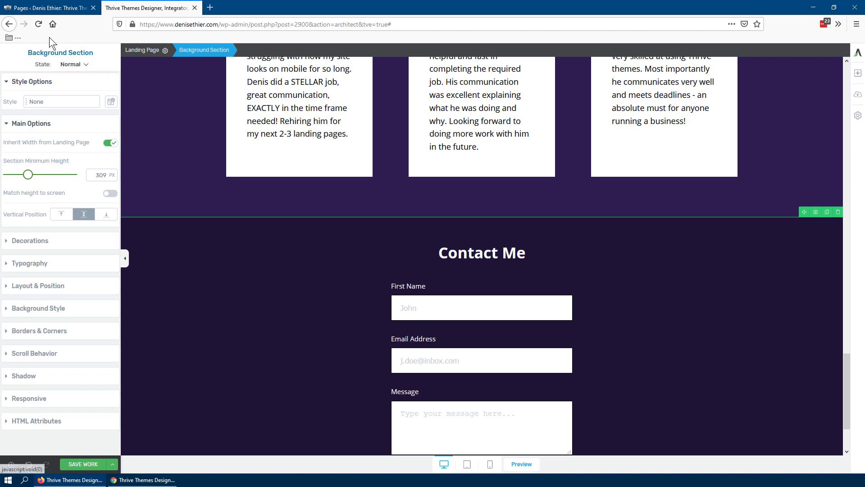
{"action": "left_click", "coordinate": [32, 9]}
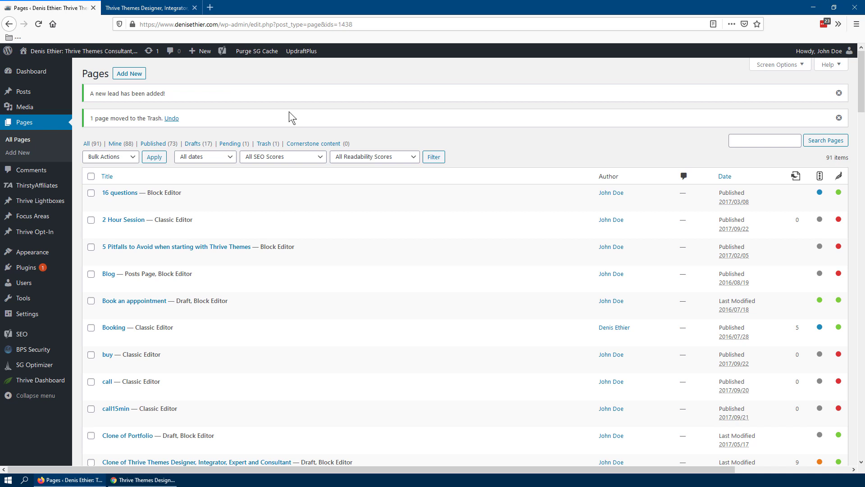
Find 'Thrive Themes Designer, Integrator, Expert and Consultant' in the Pages list and clone it.
{"action": "key", "text": "ctrl+f"}
{"action": "type", "text": "ome"}
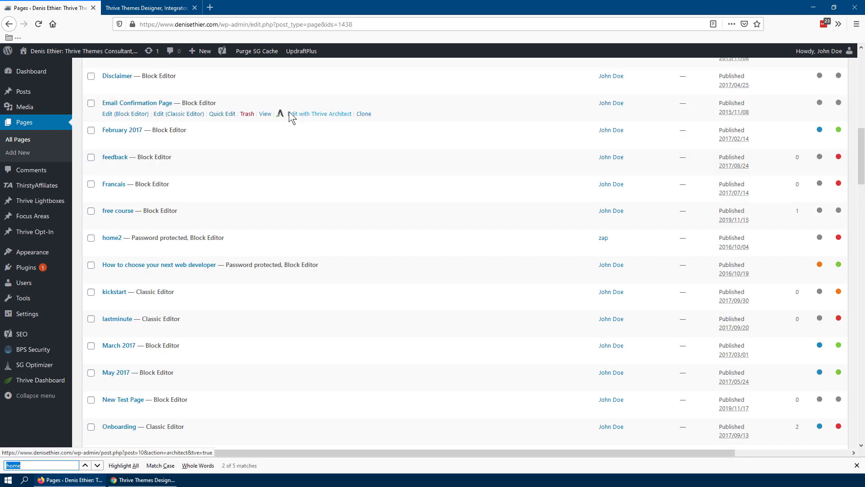
{"action": "type", "text": "front"}
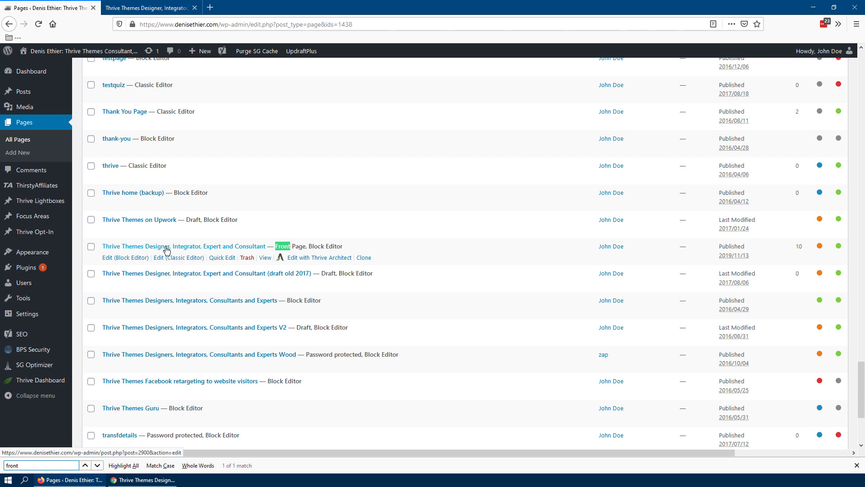
{"action": "left_click", "coordinate": [363, 260]}
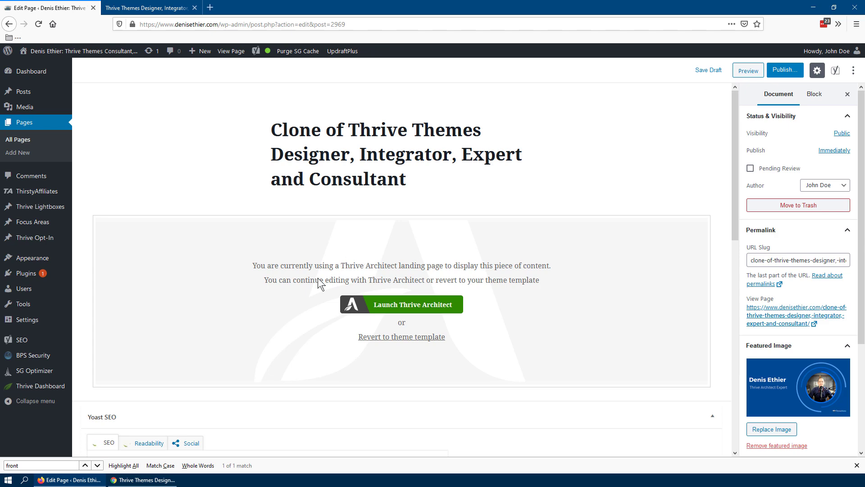
{"action": "scroll", "coordinate": [227, 347], "scroll_direction": "down", "scroll_amount": 5}
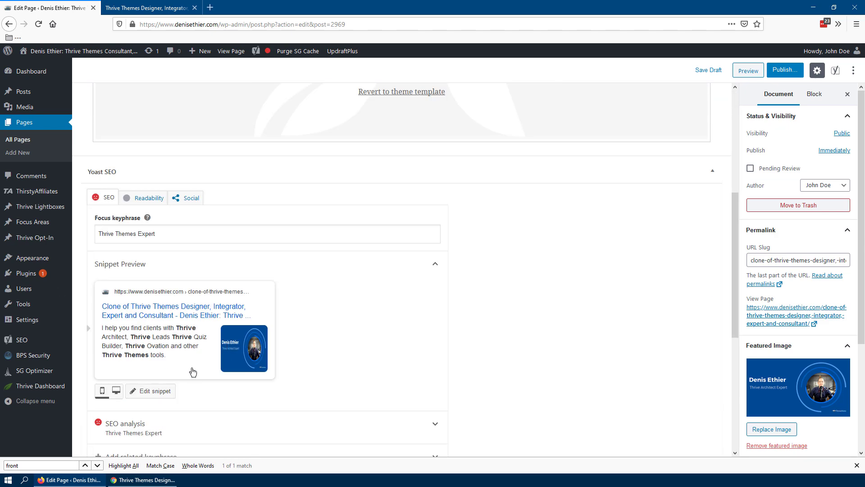
Drop 'Clone of ' from the title, append ' (Regular Format)', and save as draft.
{"action": "scroll", "coordinate": [193, 372], "scroll_direction": "up", "scroll_amount": 5}
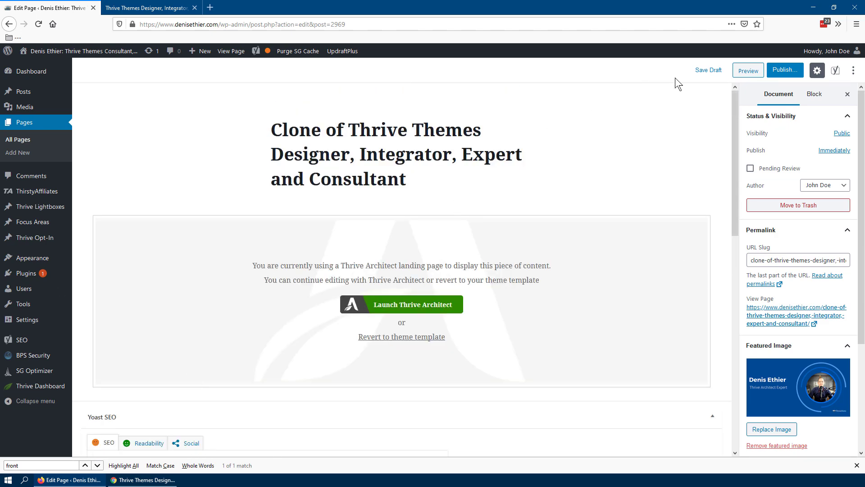
{"action": "left_click", "coordinate": [404, 147]}
{"action": "left_click_drag", "start_coordinate": [350, 129], "coordinate": [239, 124]}
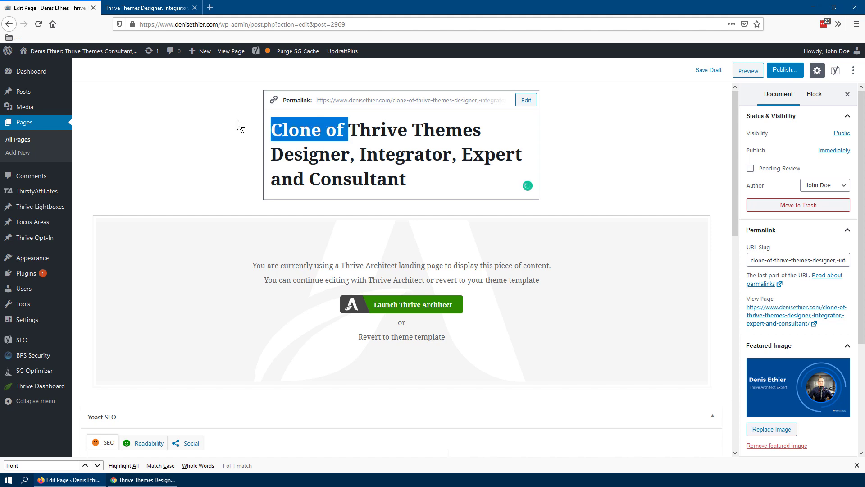
{"action": "key", "text": "BackSpace"}
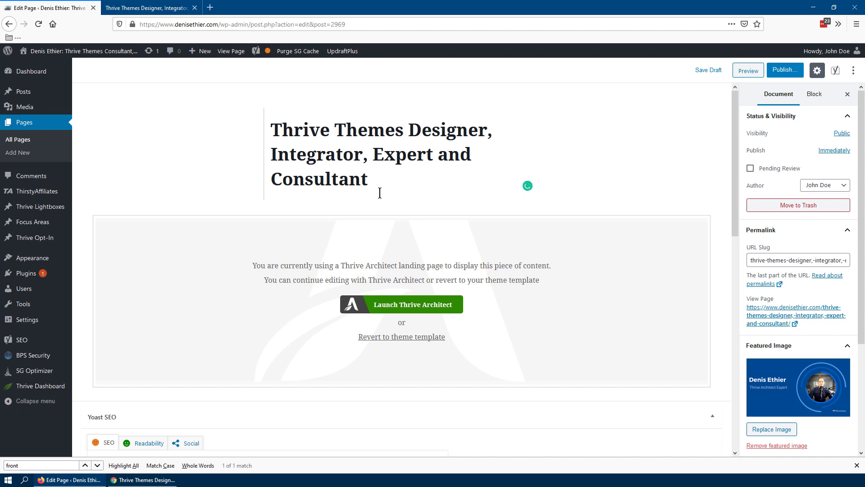
{"action": "type", "text": "(reg"}
{"action": "key", "text": "BackSpace"}
{"action": "key", "text": "BackSpace"}
{"action": "key", "text": "BackSpace"}
{"action": "type", "text": "Reg"}
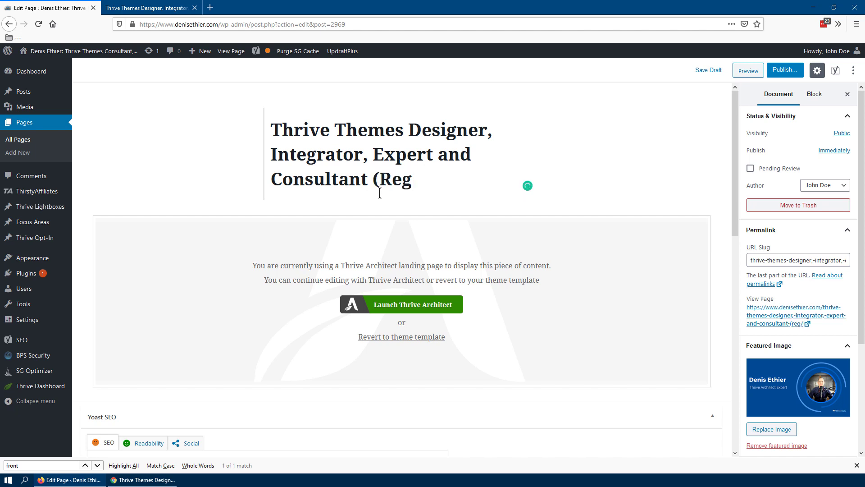
{"action": "type", "text": "ular Format)"}
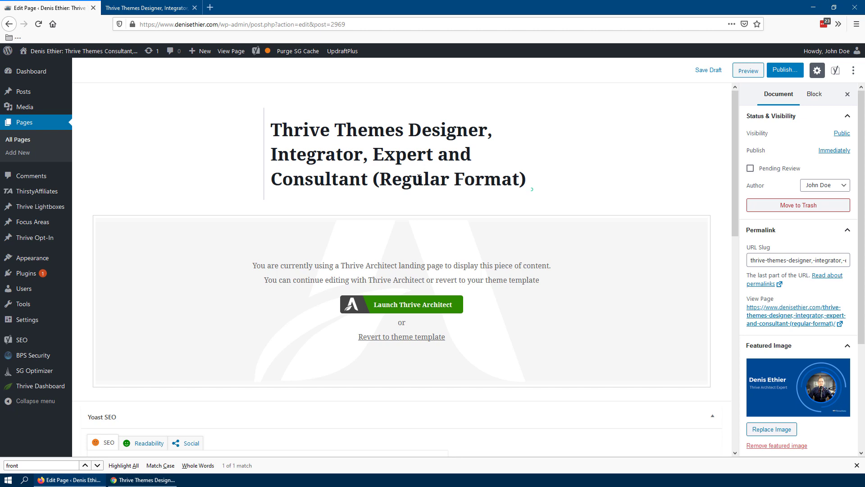
{"action": "left_click", "coordinate": [716, 72]}
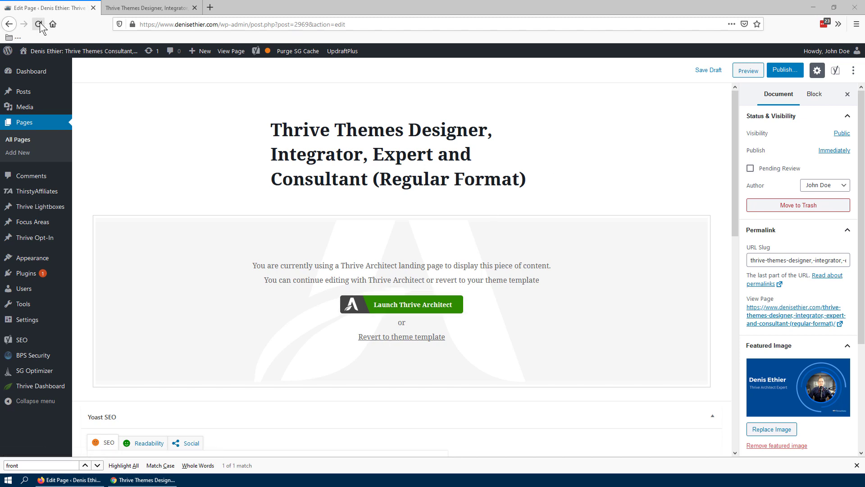
Revert the cloned page to the theme template, deleting its landing-page content, and save the draft.
{"action": "left_click", "coordinate": [386, 336]}
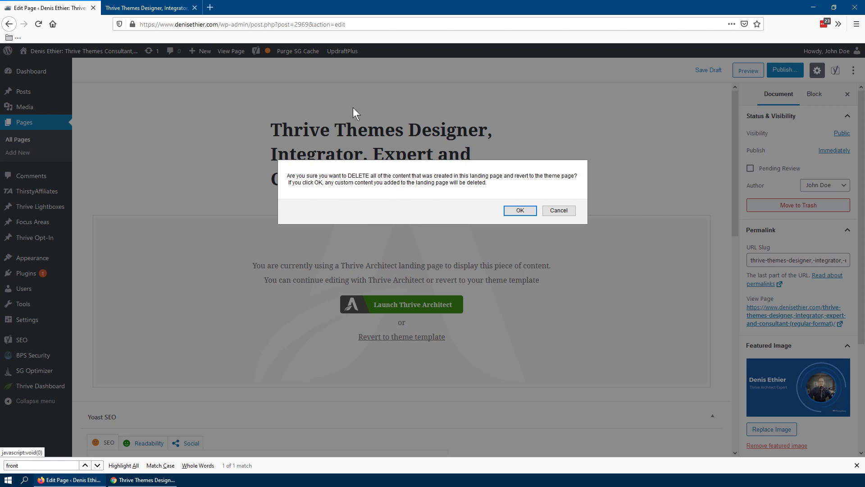
{"action": "left_click", "coordinate": [518, 212]}
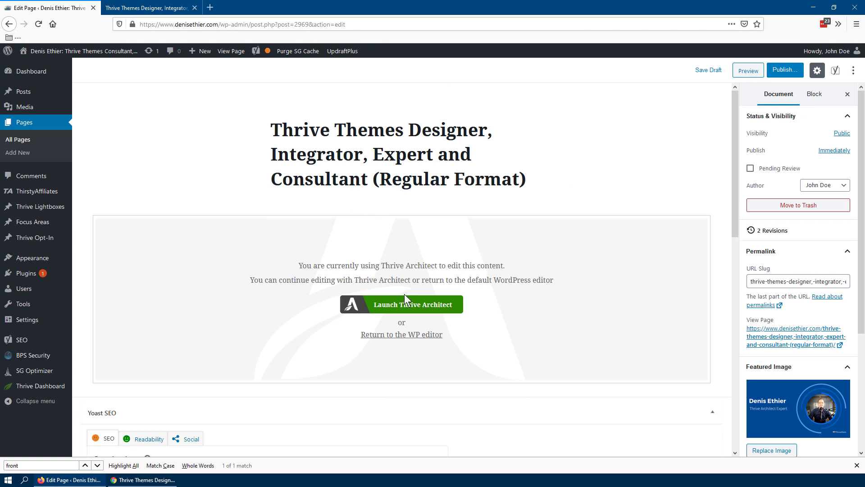
{"action": "left_click", "coordinate": [708, 71]}
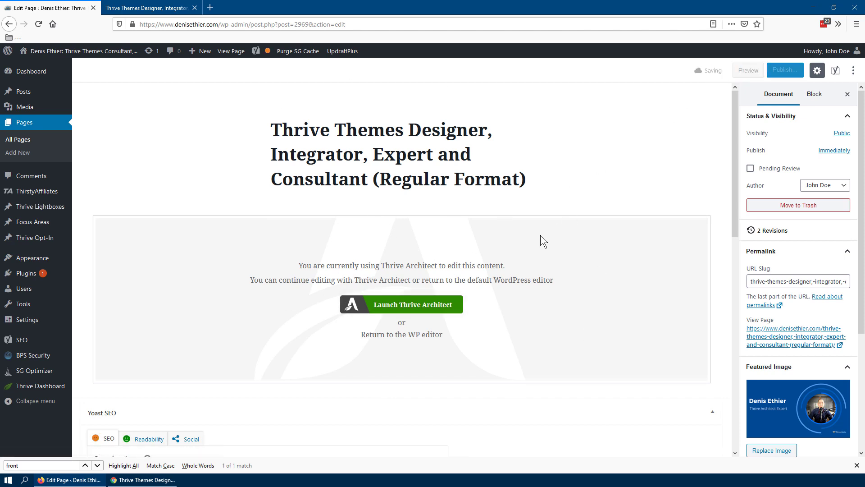
Launch Thrive Architect on the Regular Format page and delete its leftover WordPress Content block.
{"action": "left_click", "coordinate": [399, 312]}
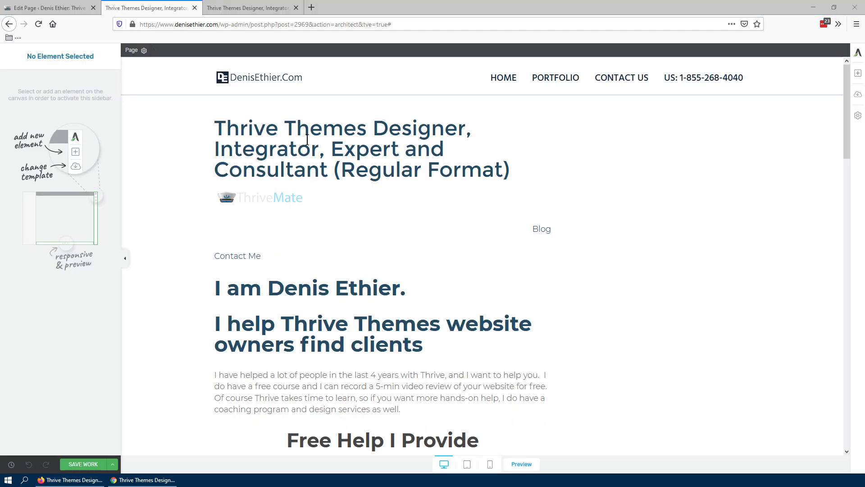
{"action": "scroll", "coordinate": [286, 231], "scroll_direction": "down", "scroll_amount": 2}
{"action": "scroll", "coordinate": [288, 237], "scroll_direction": "up", "scroll_amount": 2}
{"action": "scroll", "coordinate": [369, 249], "scroll_direction": "down", "scroll_amount": 15}
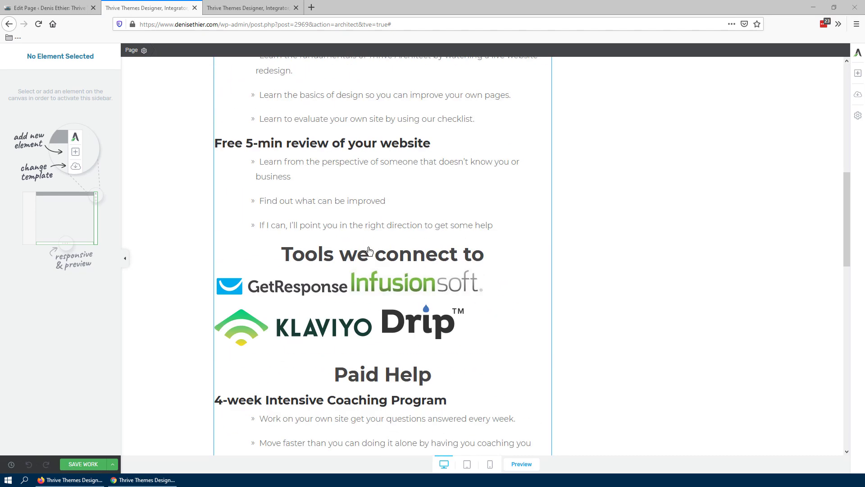
{"action": "scroll", "coordinate": [371, 257], "scroll_direction": "down", "scroll_amount": 5}
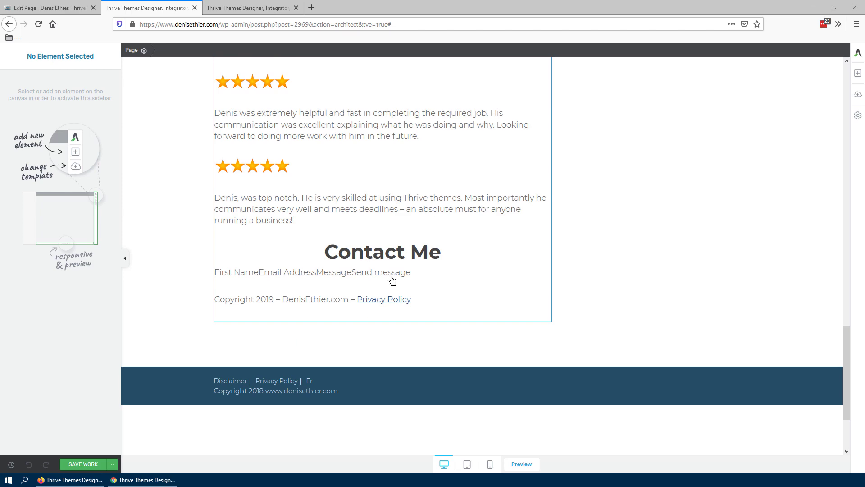
{"action": "scroll", "coordinate": [393, 280], "scroll_direction": "up", "scroll_amount": 18}
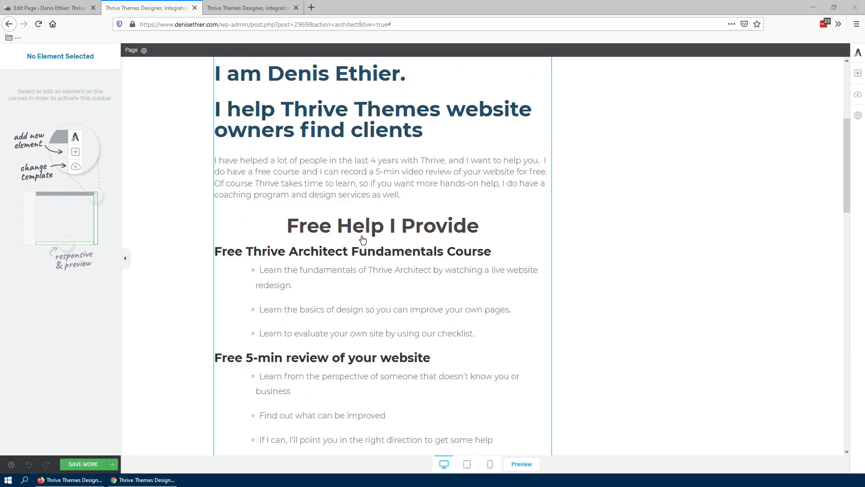
{"action": "scroll", "coordinate": [363, 239], "scroll_direction": "up", "scroll_amount": 5}
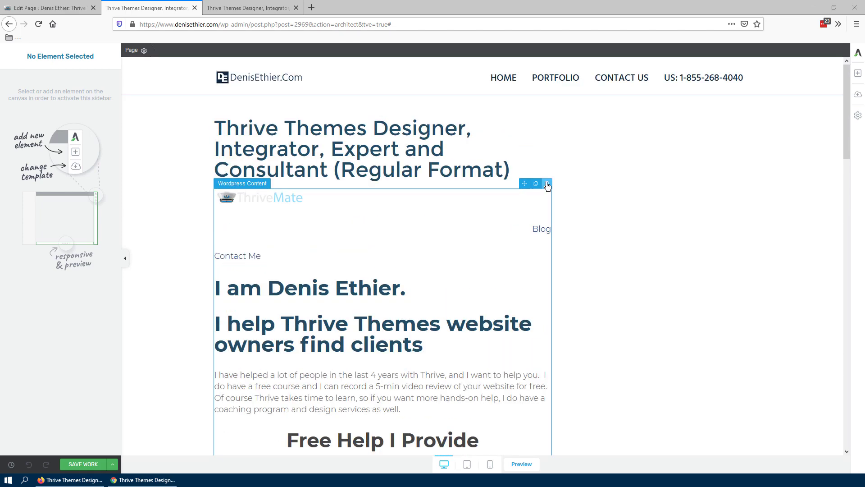
{"action": "left_click", "coordinate": [547, 184]}
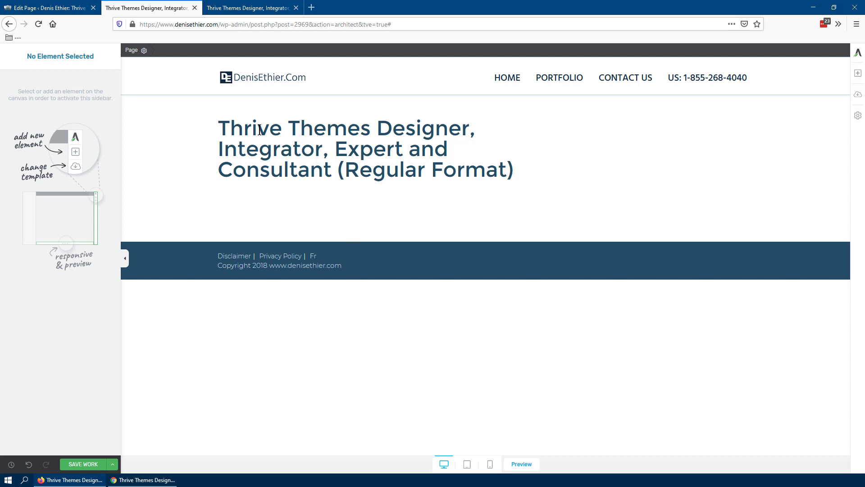
{"action": "left_click_drag", "start_coordinate": [220, 127], "coordinate": [543, 185]}
Insert the saved 'Section 1' template from Templates & Symbols below the page title.
{"action": "left_click", "coordinate": [356, 152]}
{"action": "left_click", "coordinate": [858, 73]}
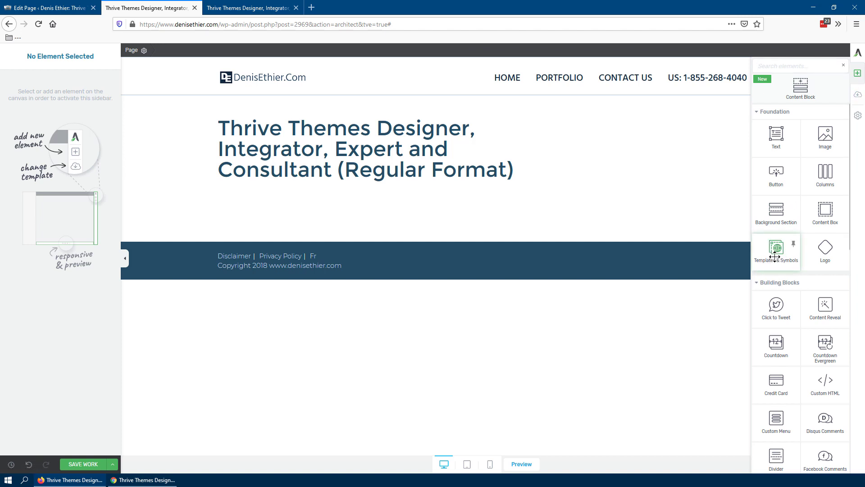
{"action": "left_click_drag", "start_coordinate": [775, 257], "coordinate": [393, 195]}
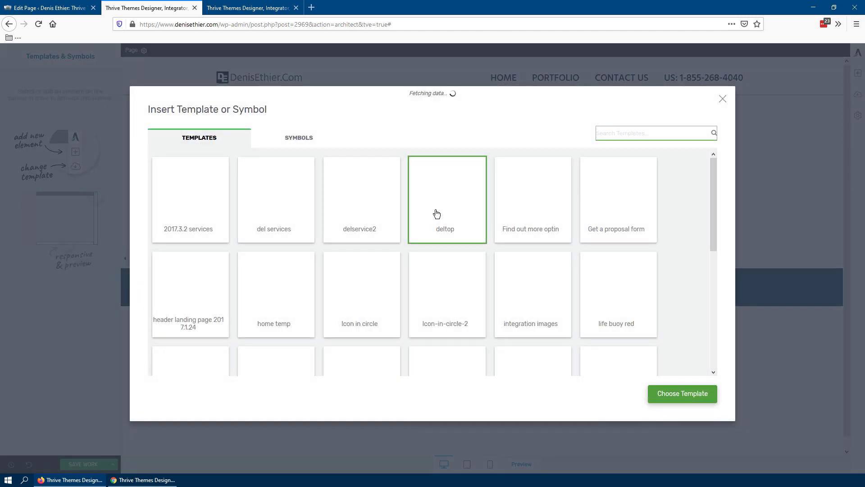
{"action": "left_click_drag", "start_coordinate": [715, 195], "coordinate": [720, 361]}
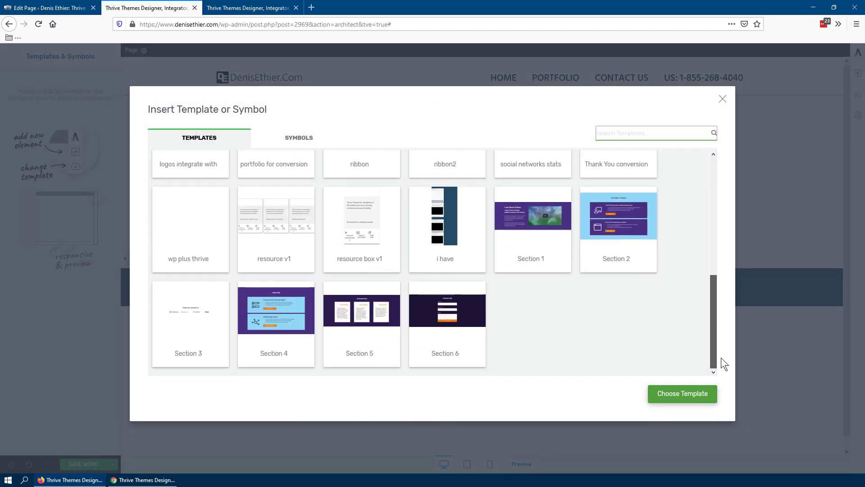
{"action": "left_click", "coordinate": [549, 230]}
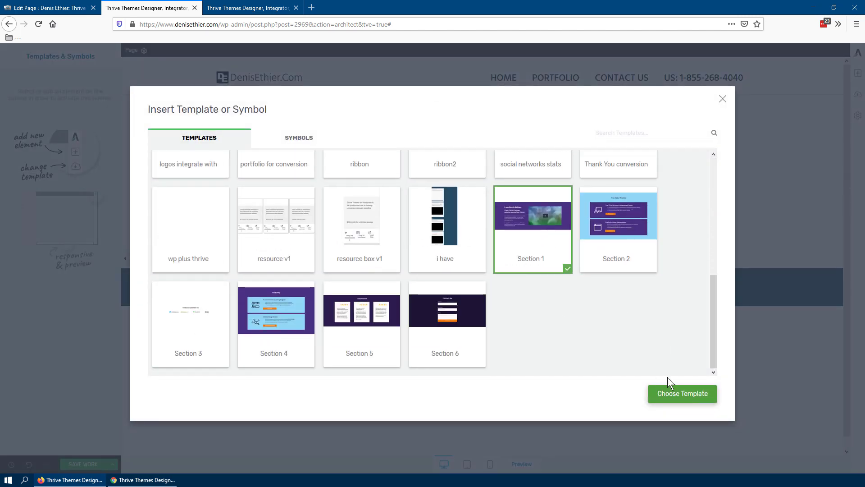
{"action": "left_click", "coordinate": [678, 396]}
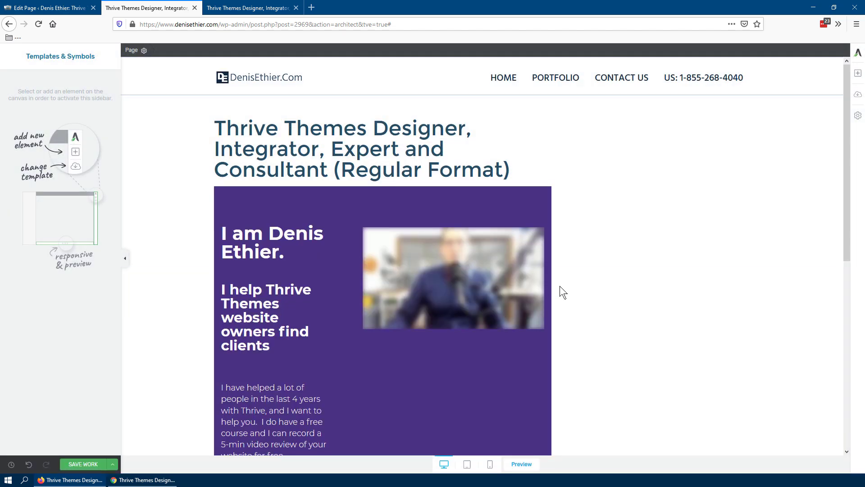
{"action": "scroll", "coordinate": [279, 279], "scroll_direction": "down", "scroll_amount": 4}
{"action": "scroll", "coordinate": [279, 262], "scroll_direction": "up", "scroll_amount": 3}
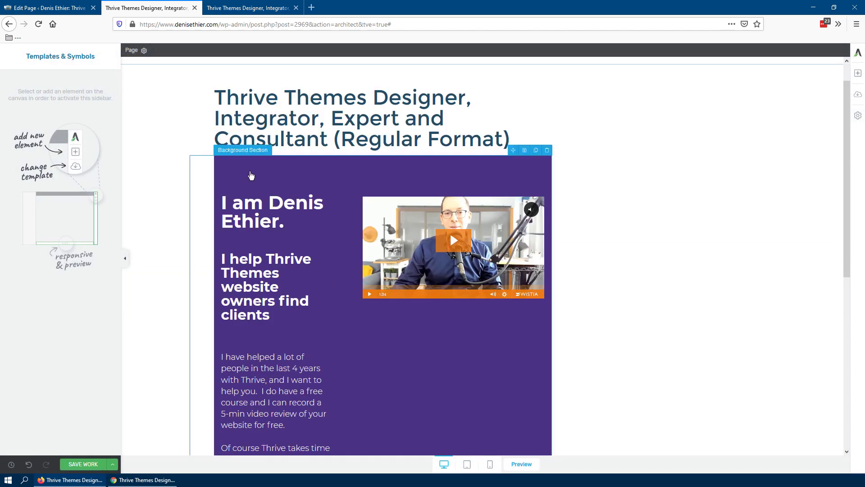
Enable Stretch to fit screen width on the purple intro section.
{"action": "left_click", "coordinate": [418, 163]}
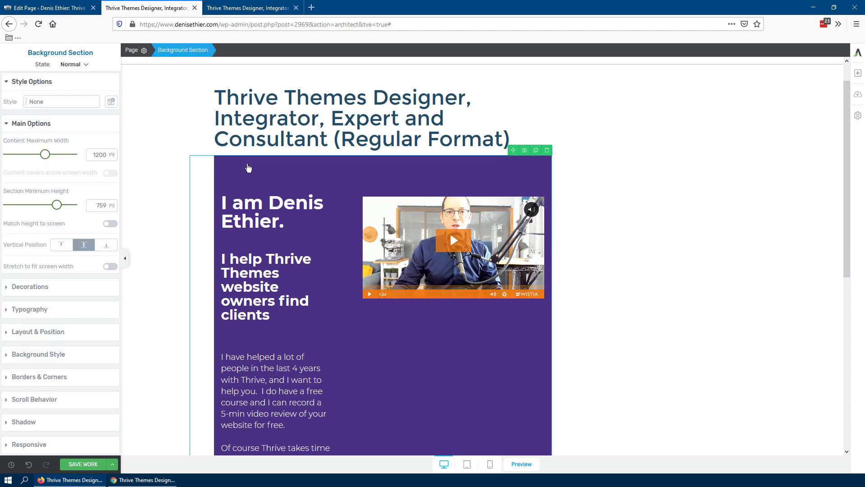
{"action": "left_click", "coordinate": [160, 165]}
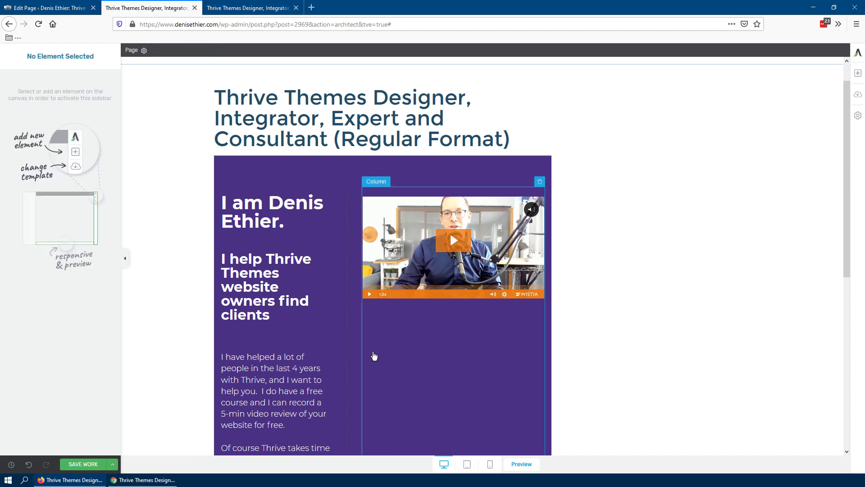
{"action": "left_click", "coordinate": [417, 226]}
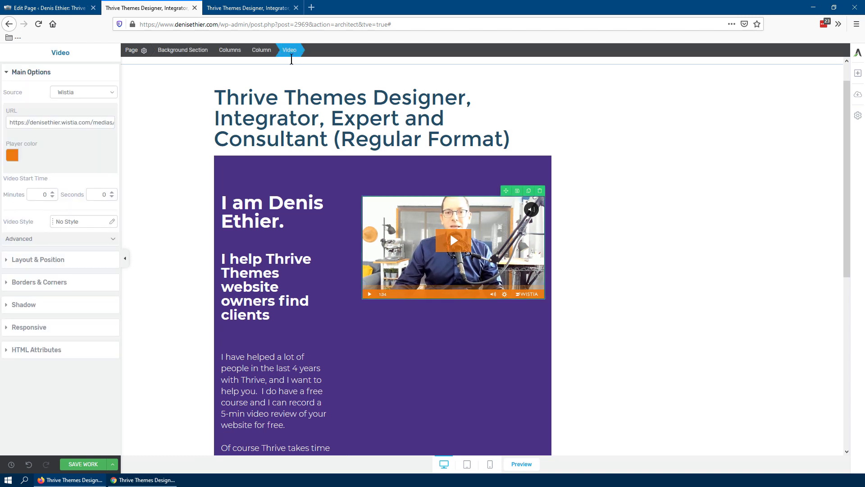
{"action": "left_click", "coordinate": [205, 195]}
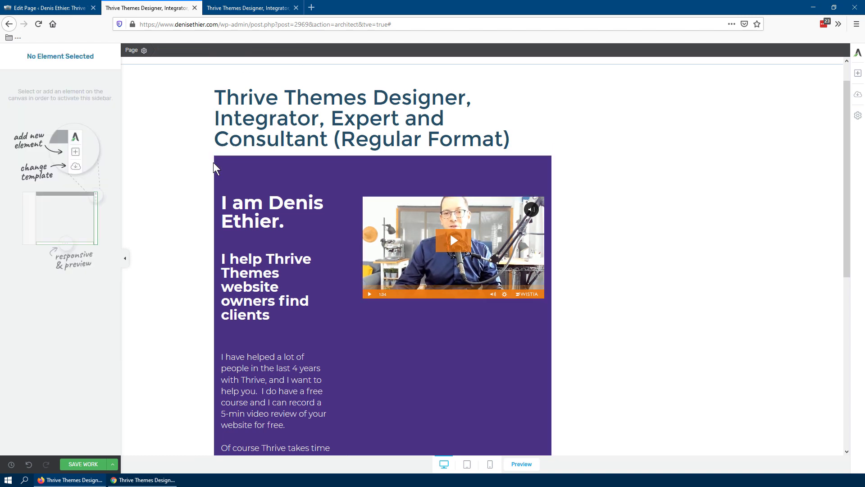
{"action": "left_click", "coordinate": [226, 162]}
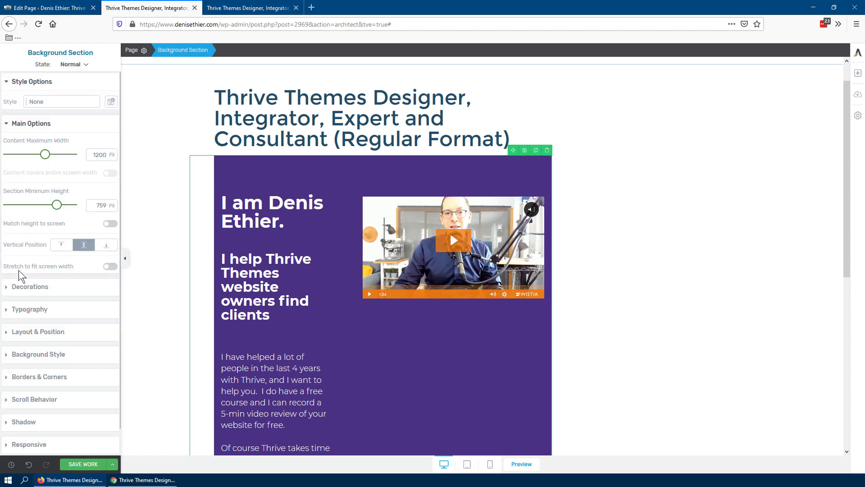
{"action": "left_click", "coordinate": [109, 268]}
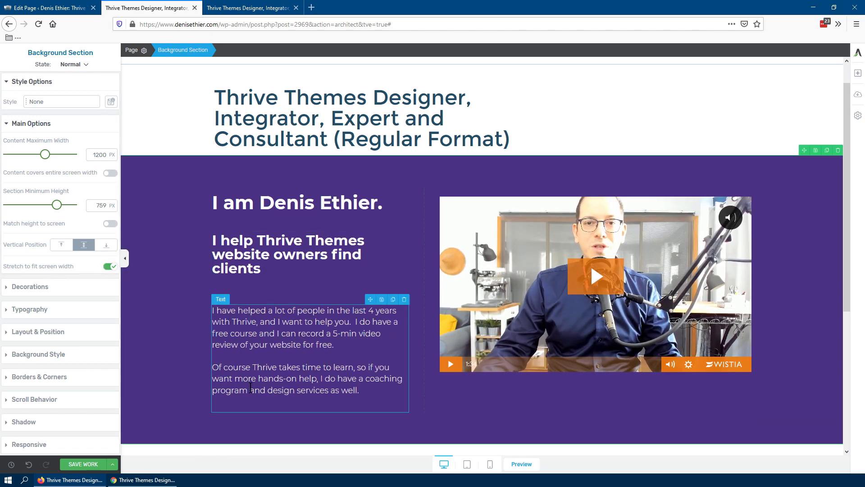
{"action": "scroll", "coordinate": [247, 288], "scroll_direction": "down", "scroll_amount": 2}
{"action": "scroll", "coordinate": [244, 203], "scroll_direction": "up", "scroll_amount": 2}
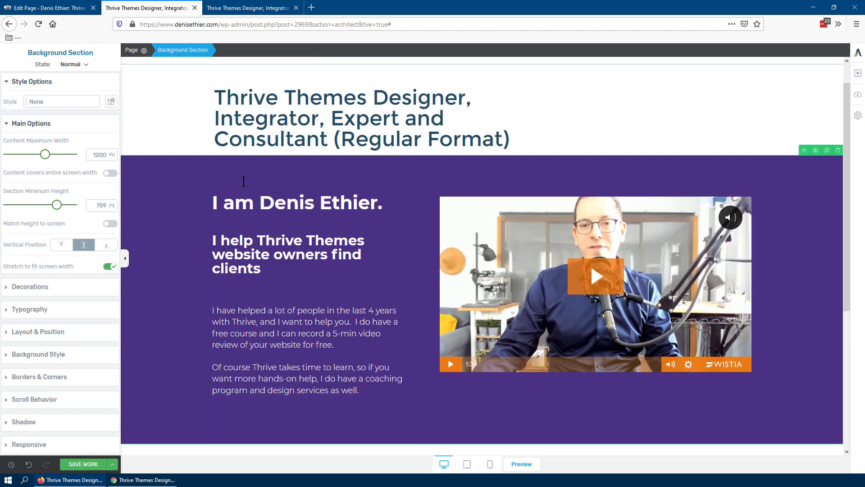
{"action": "scroll", "coordinate": [218, 163], "scroll_direction": "down", "scroll_amount": 2}
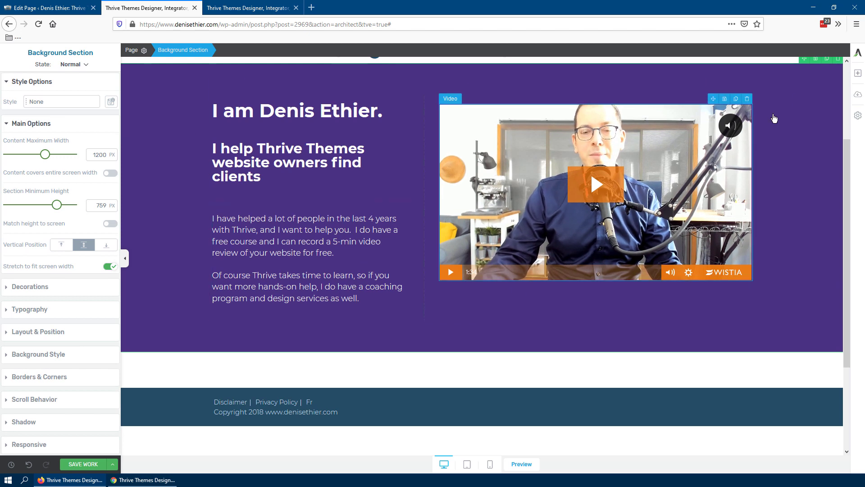
Insert the 'Section 2' template below the hero and stretch Free Help I Provide to full width.
{"action": "left_click", "coordinate": [858, 73]}
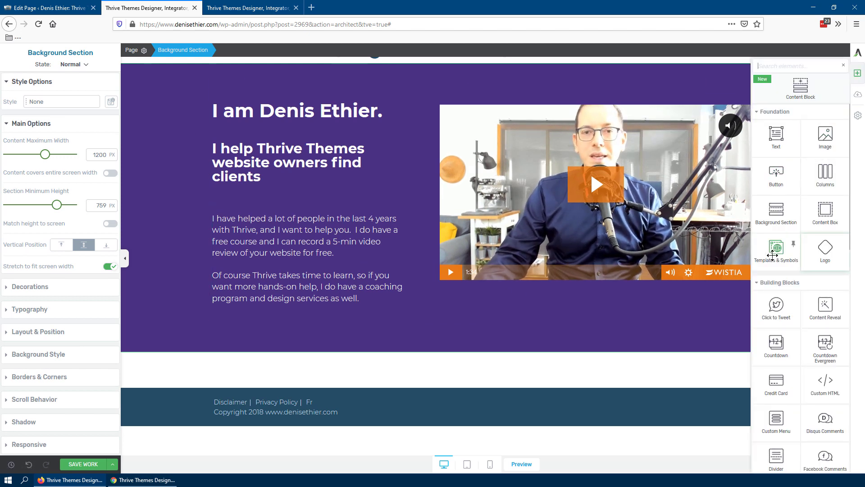
{"action": "left_click_drag", "start_coordinate": [772, 255], "coordinate": [776, 252]}
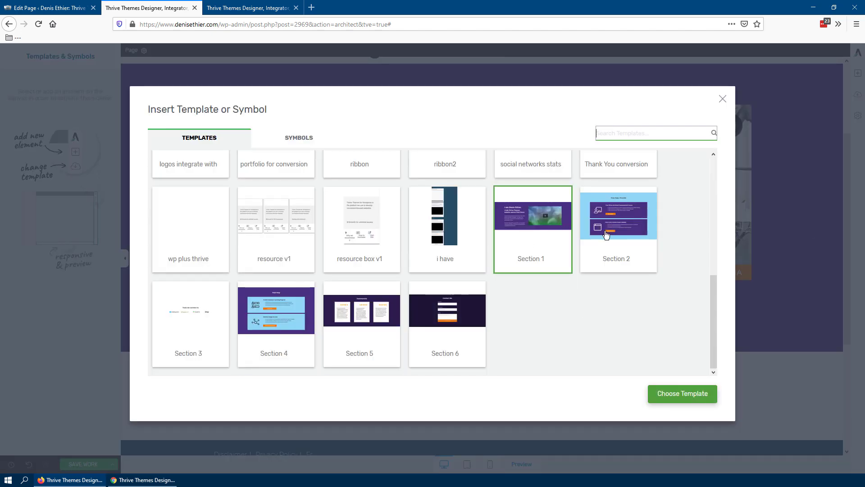
{"action": "left_click", "coordinate": [606, 235]}
{"action": "left_click", "coordinate": [694, 393]}
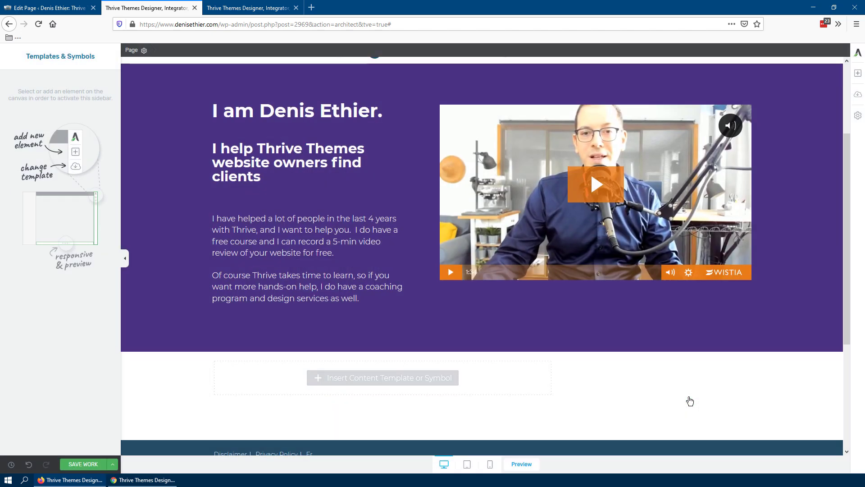
{"action": "scroll", "coordinate": [601, 363], "scroll_direction": "down", "scroll_amount": 3}
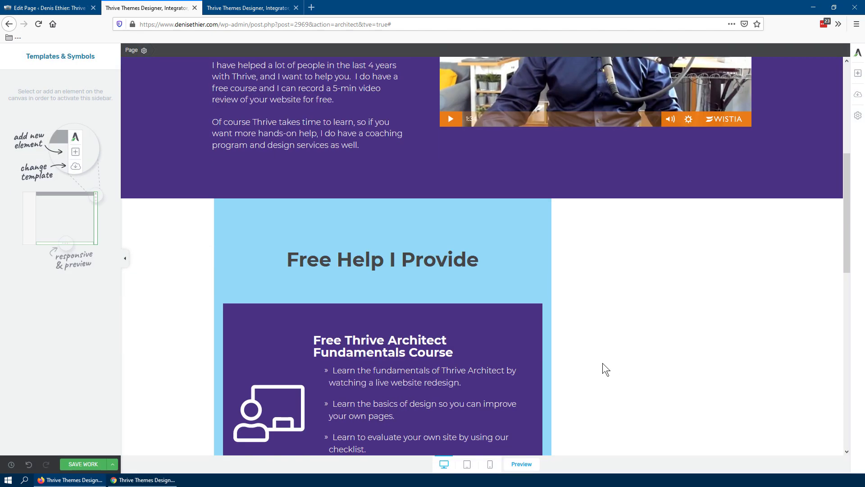
{"action": "left_click", "coordinate": [251, 222]}
{"action": "left_click", "coordinate": [110, 266]}
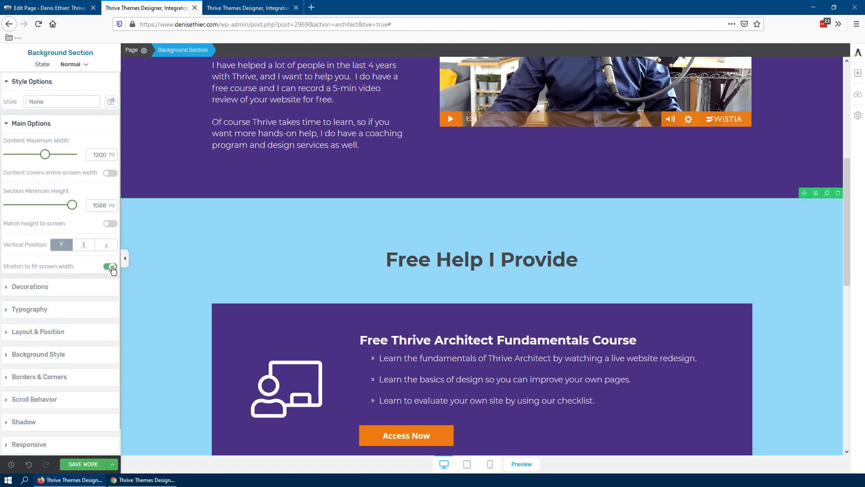
Insert the 'Section 3' template near the bottom and stretch Contact Me to full width.
{"action": "left_click", "coordinate": [857, 73]}
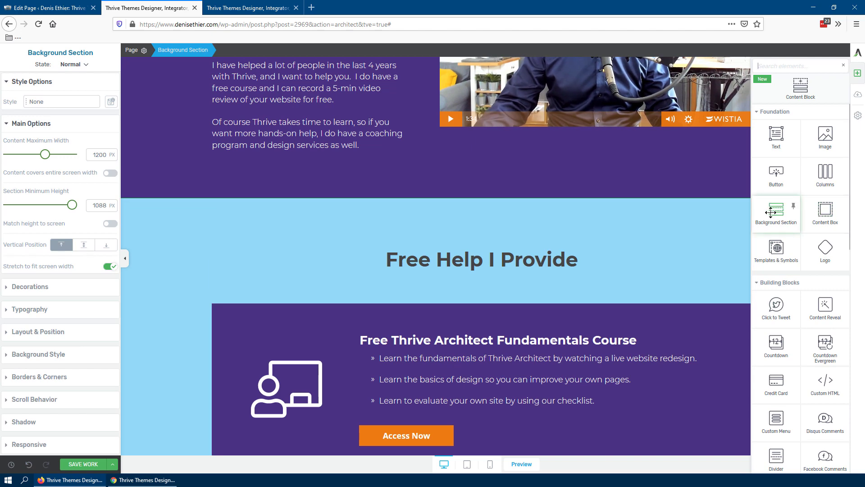
{"action": "left_click_drag", "start_coordinate": [773, 213], "coordinate": [619, 253]}
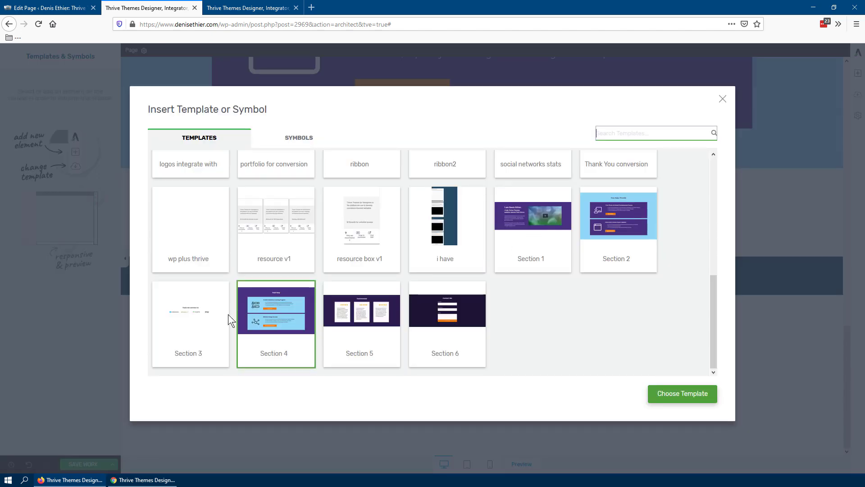
{"action": "left_click", "coordinate": [222, 320]}
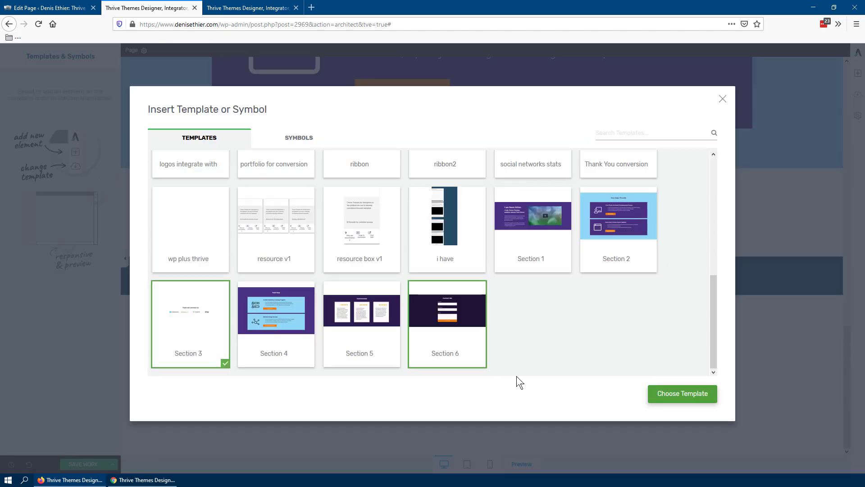
{"action": "left_click", "coordinate": [670, 401]}
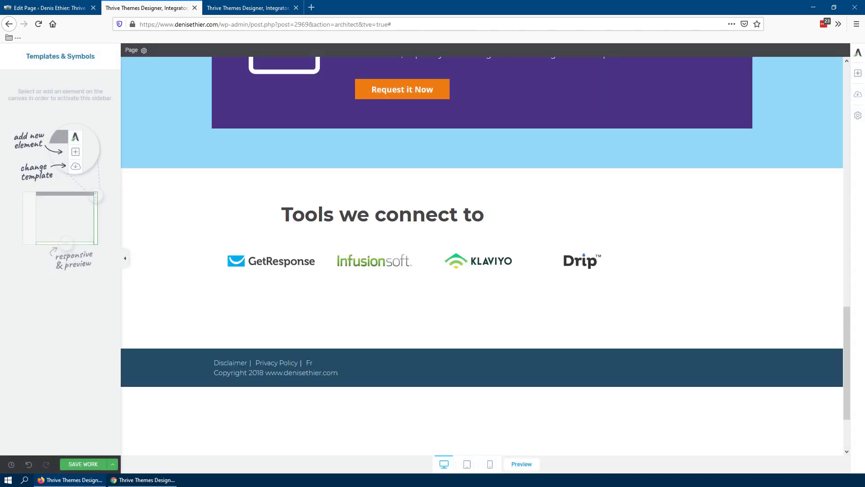
{"action": "scroll", "coordinate": [523, 401], "scroll_direction": "up", "scroll_amount": 10}
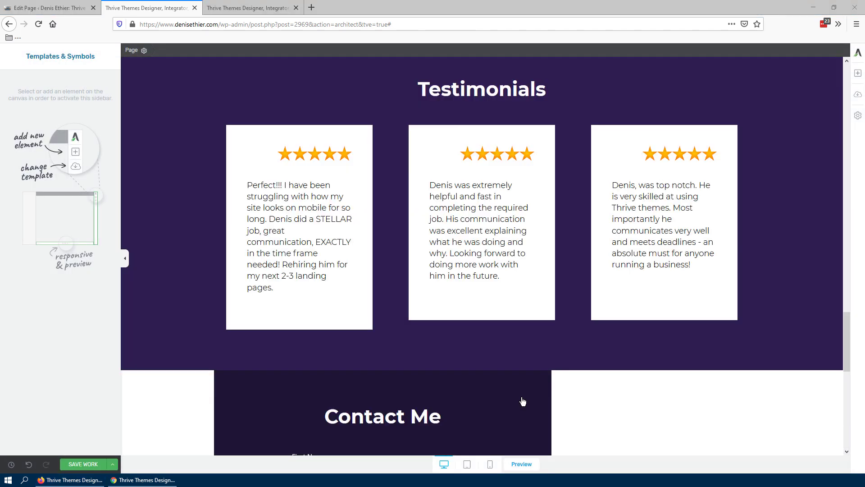
{"action": "left_click", "coordinate": [224, 388]}
{"action": "left_click", "coordinate": [108, 270]}
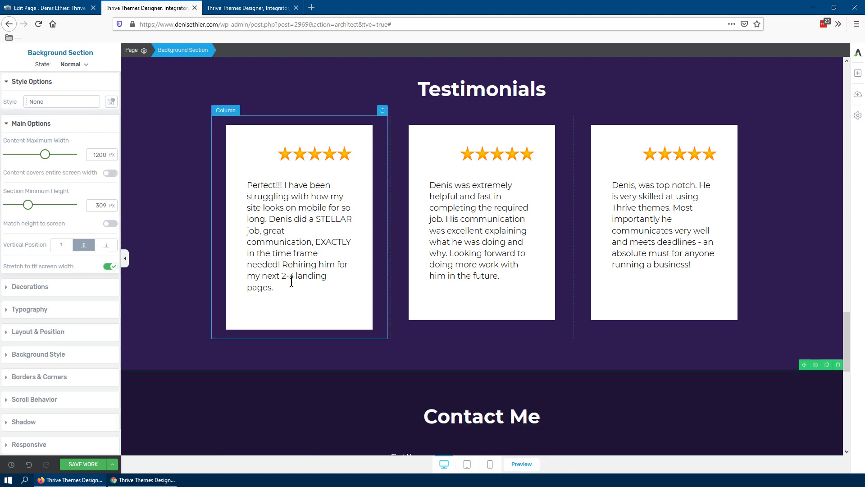
{"action": "scroll", "coordinate": [290, 286], "scroll_direction": "down", "scroll_amount": 8}
{"action": "scroll", "coordinate": [377, 300], "scroll_direction": "up", "scroll_amount": 8}
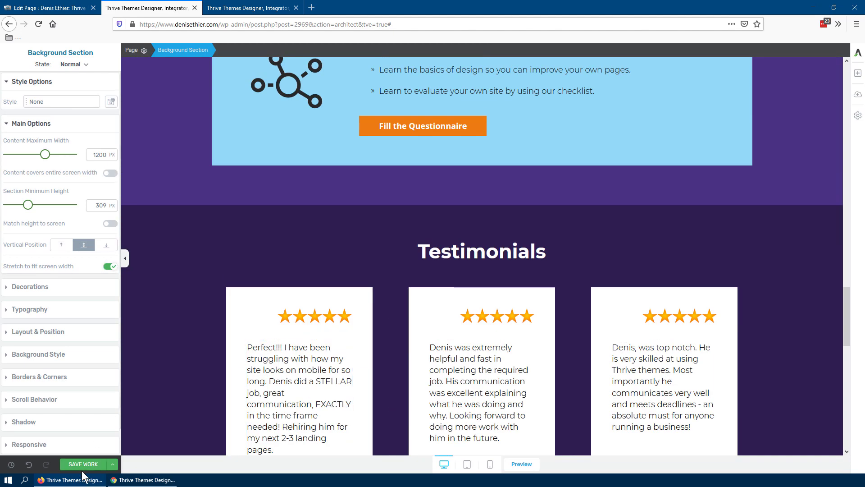
Save the page changes with Save Work.
{"action": "left_click", "coordinate": [83, 468]}
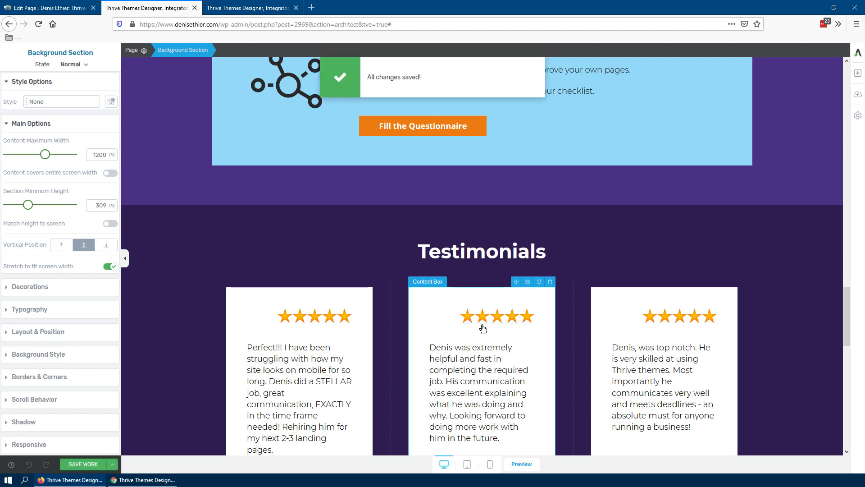
{"action": "scroll", "coordinate": [450, 329], "scroll_direction": "up", "scroll_amount": 12}
{"action": "scroll", "coordinate": [359, 340], "scroll_direction": "up", "scroll_amount": 10}
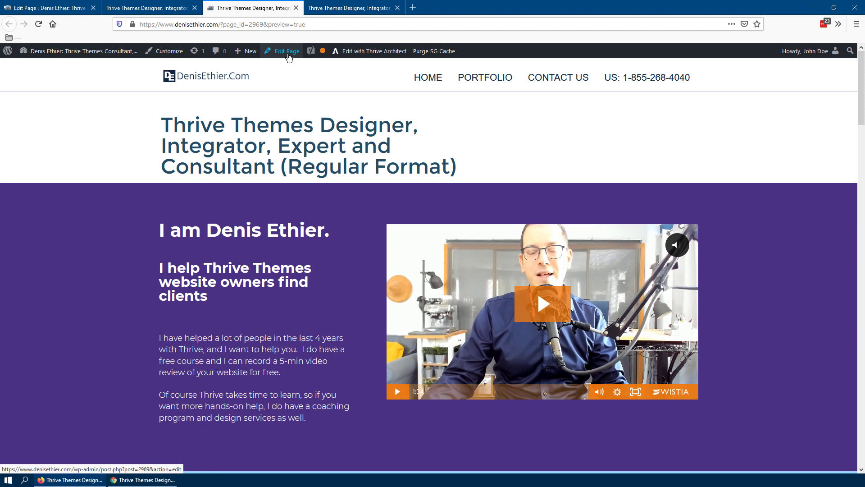
Set the page's Thrive Theme Options Page Title to Hide, save the draft, and return to Thrive Architect.
{"action": "left_click", "coordinate": [288, 53]}
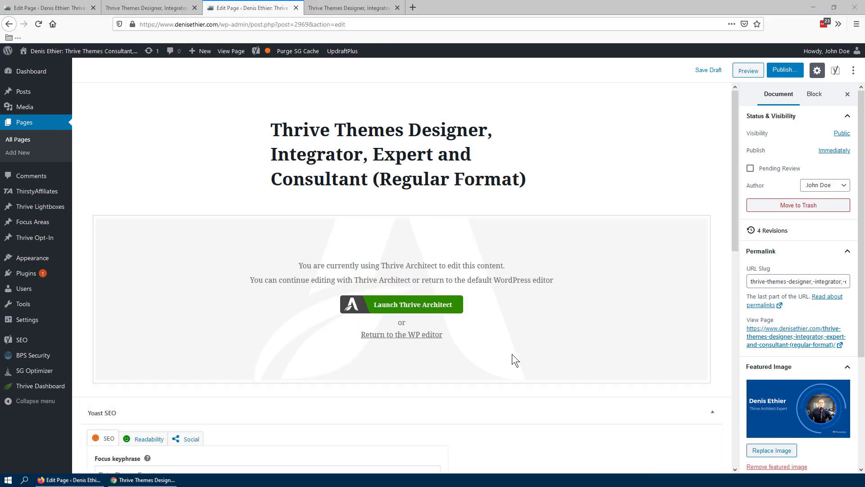
{"action": "scroll", "coordinate": [512, 355], "scroll_direction": "down", "scroll_amount": 10}
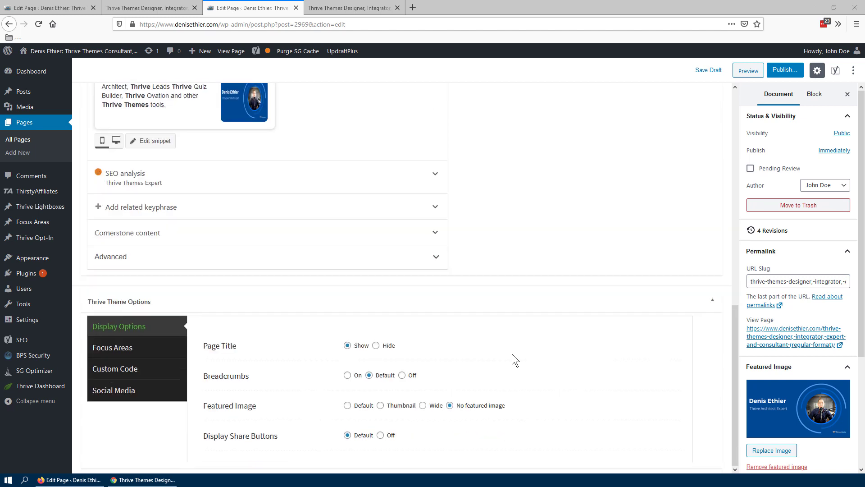
{"action": "left_click", "coordinate": [375, 345]}
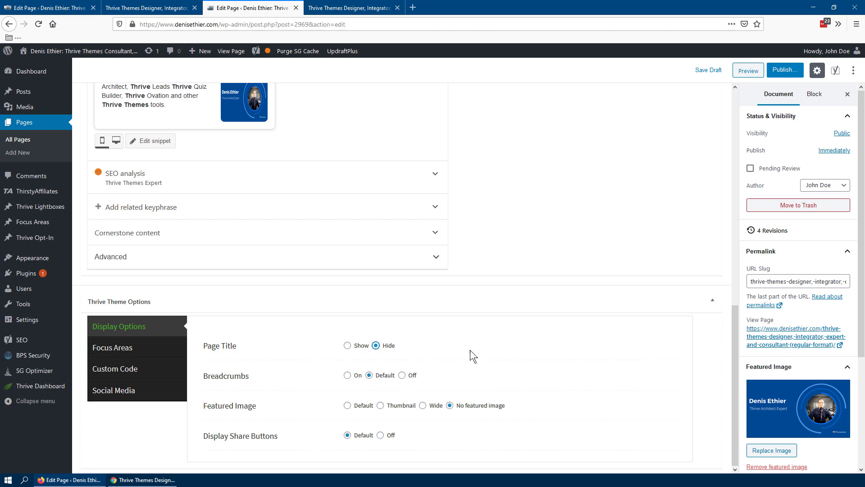
{"action": "left_click", "coordinate": [710, 71]}
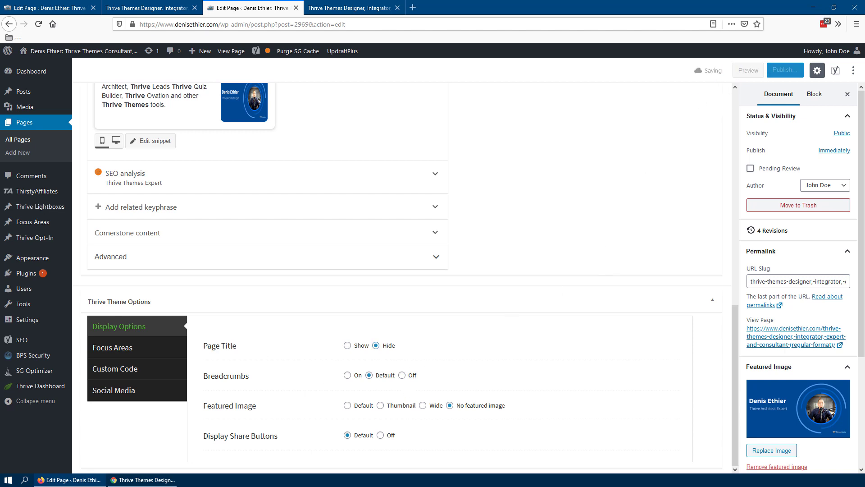
{"action": "key", "text": "ctrl+shift+Tab"}
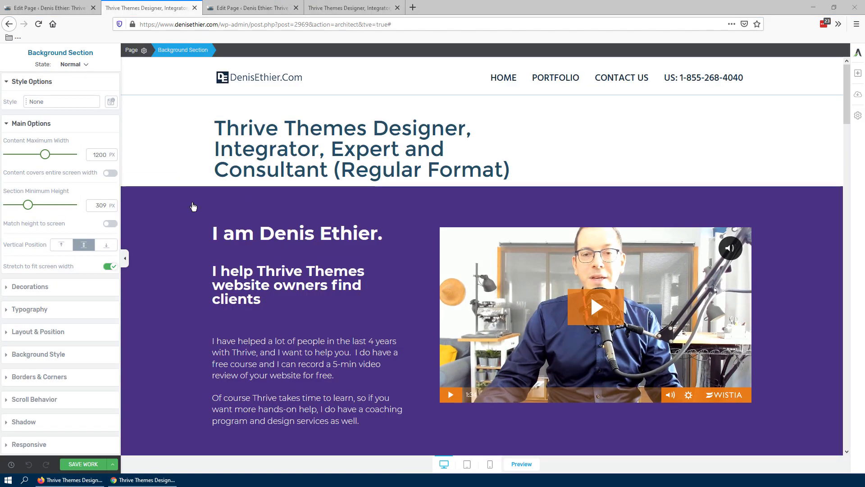
Reload the Thrive Architect editor, staying on the page and saving the work.
{"action": "key", "text": "F5"}
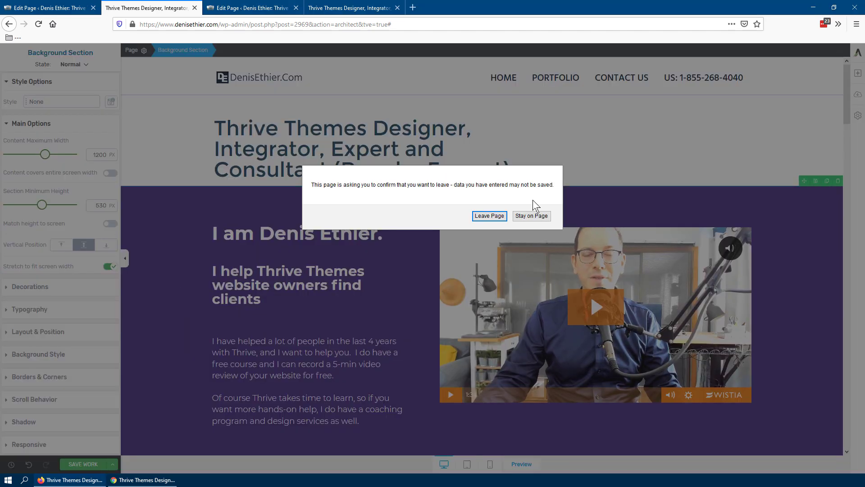
{"action": "left_click", "coordinate": [532, 216]}
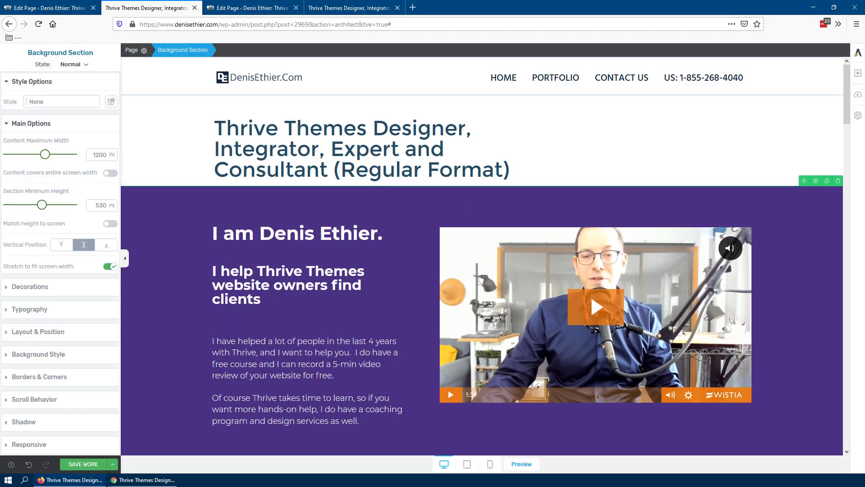
{"action": "left_click", "coordinate": [83, 464]}
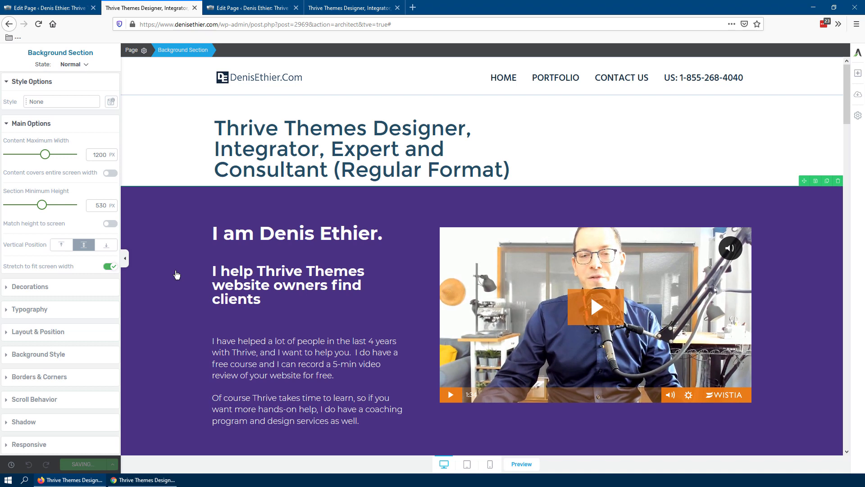
{"action": "key", "text": "F5"}
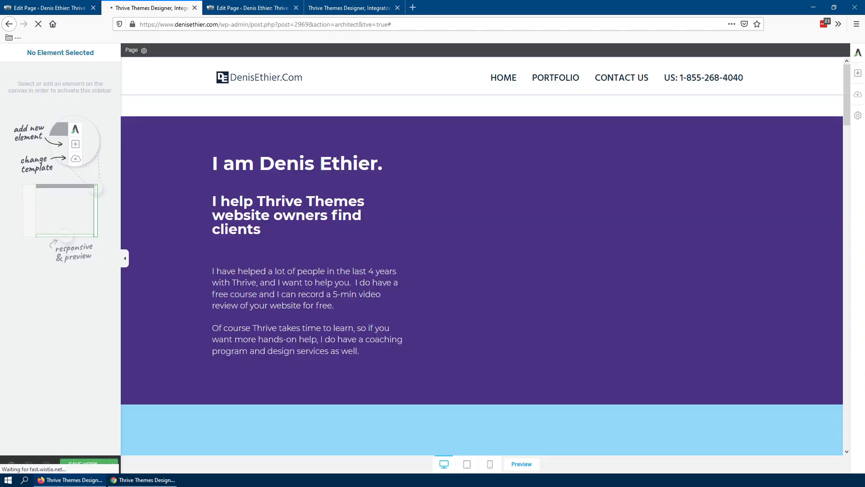
Give the purple hero Background Section a -50 top margin so it sits under the header.
{"action": "left_click", "coordinate": [144, 153]}
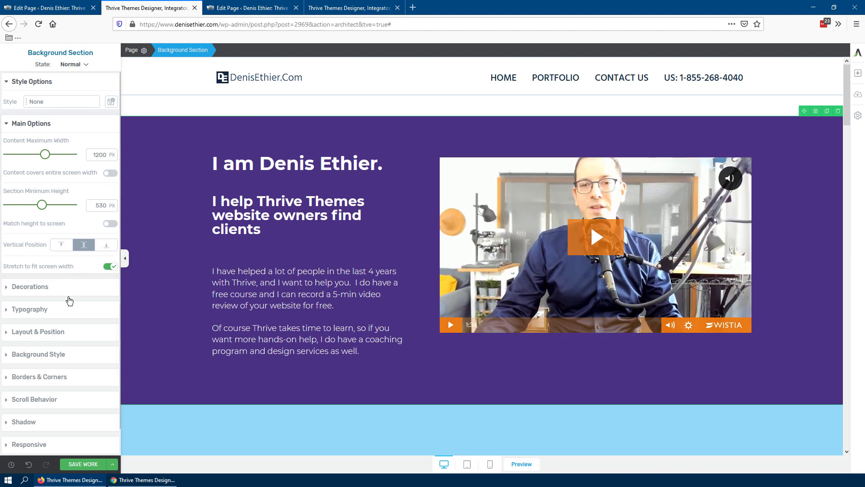
{"action": "left_click", "coordinate": [59, 331]}
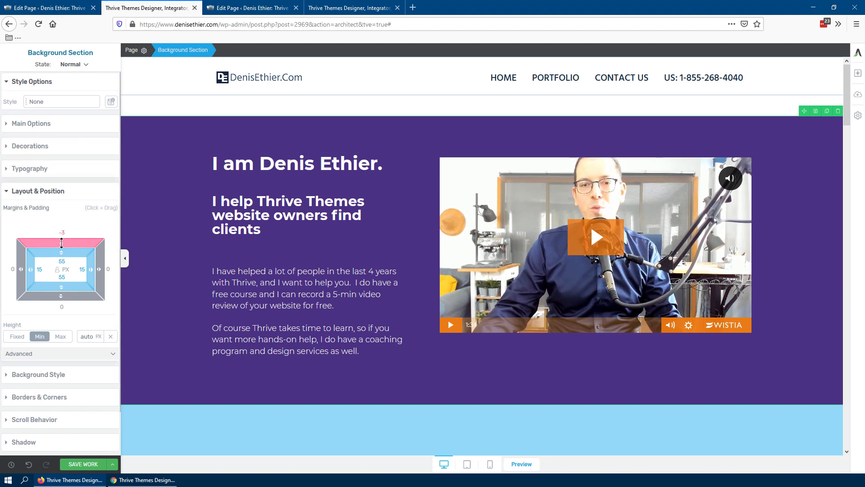
{"action": "left_click_drag", "start_coordinate": [66, 297], "coordinate": [71, 276]}
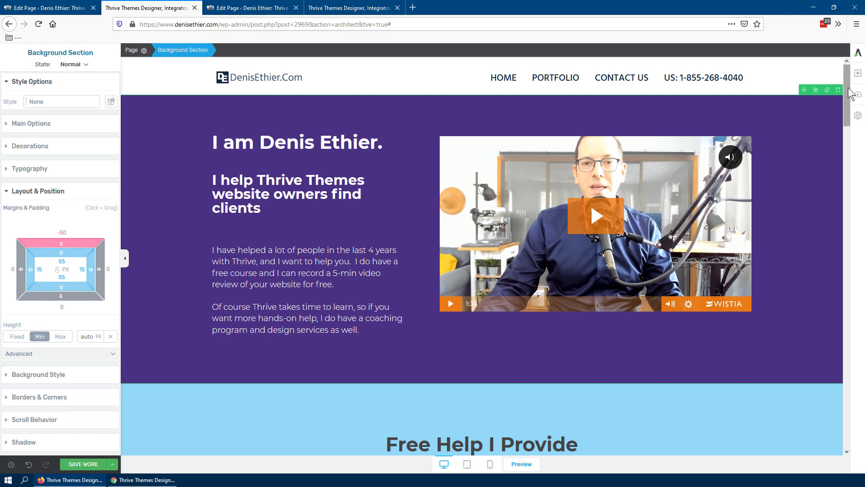
{"action": "key", "text": "Escape"}
Set the dark contact section's bottom margin to -80, then save the page.
{"action": "scroll", "coordinate": [417, 264], "scroll_direction": "down", "scroll_amount": 20}
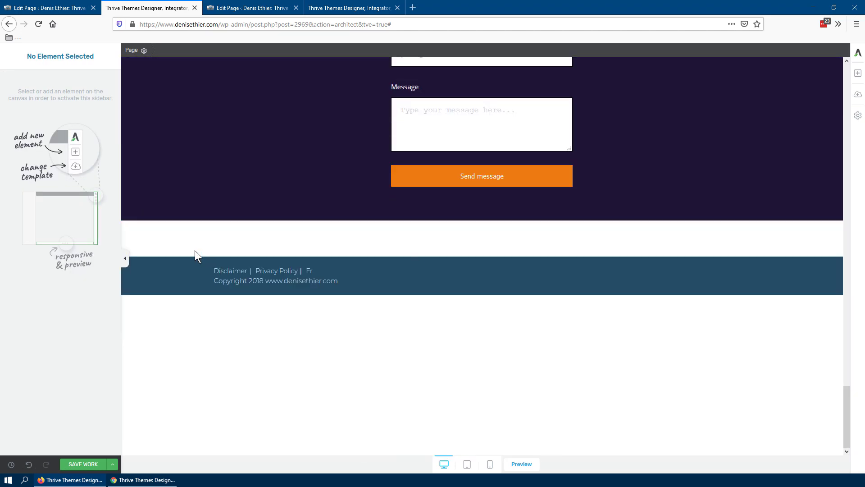
{"action": "left_click", "coordinate": [242, 142]}
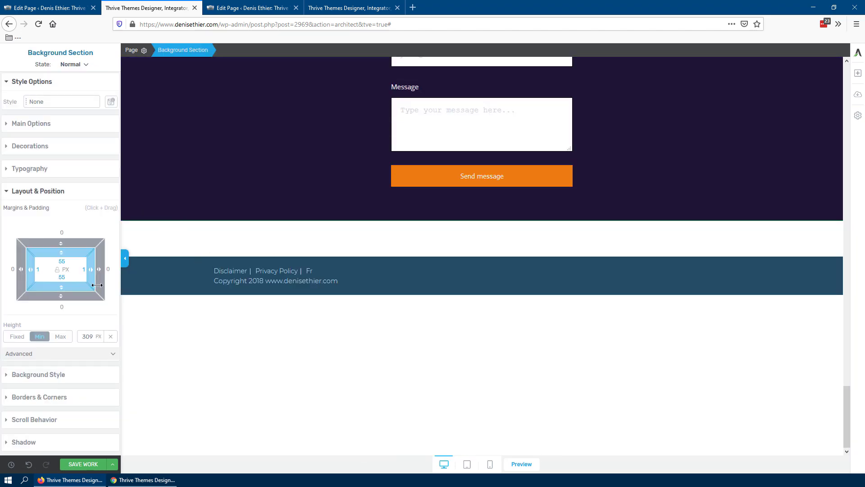
{"action": "left_click_drag", "start_coordinate": [84, 297], "coordinate": [101, 226]}
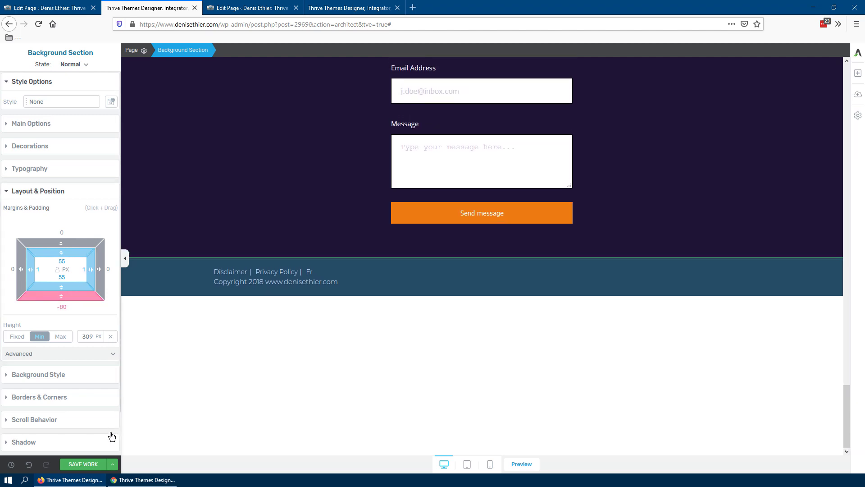
{"action": "left_click", "coordinate": [84, 464]}
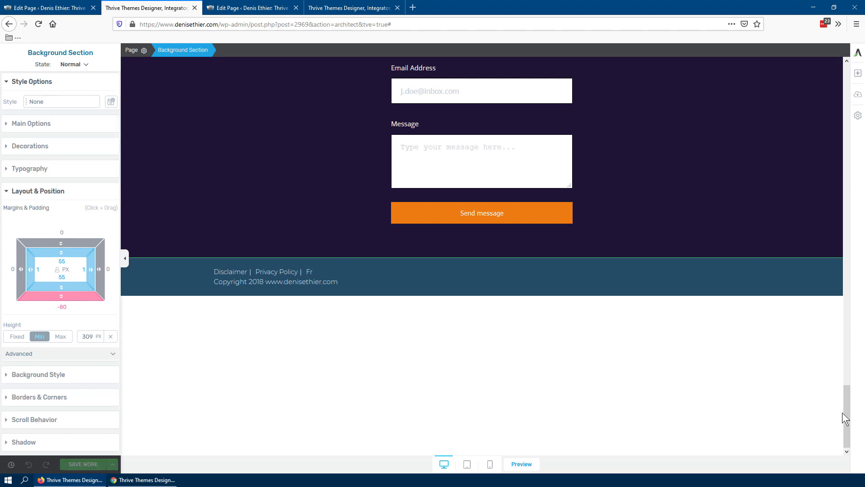
{"action": "left_click_drag", "start_coordinate": [846, 418], "coordinate": [845, 68]}
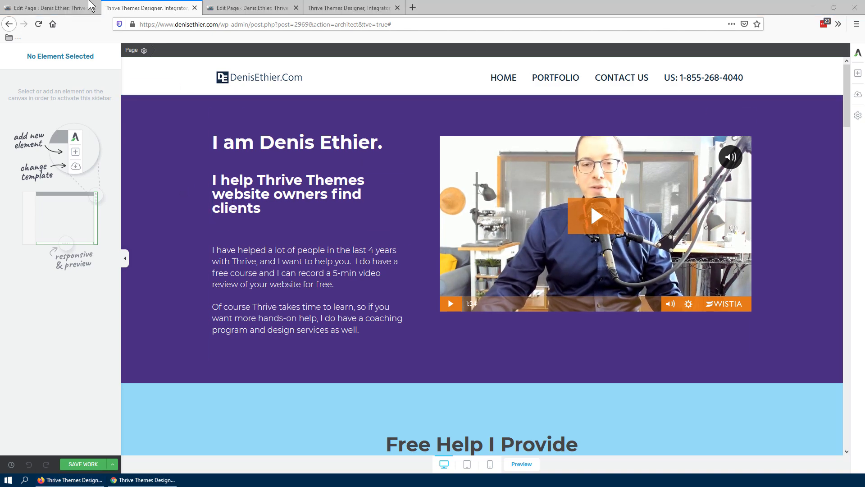
Open Appearance > Customize from the Edit Page tab, then return to the All Pages list.
{"action": "left_click", "coordinate": [90, 8]}
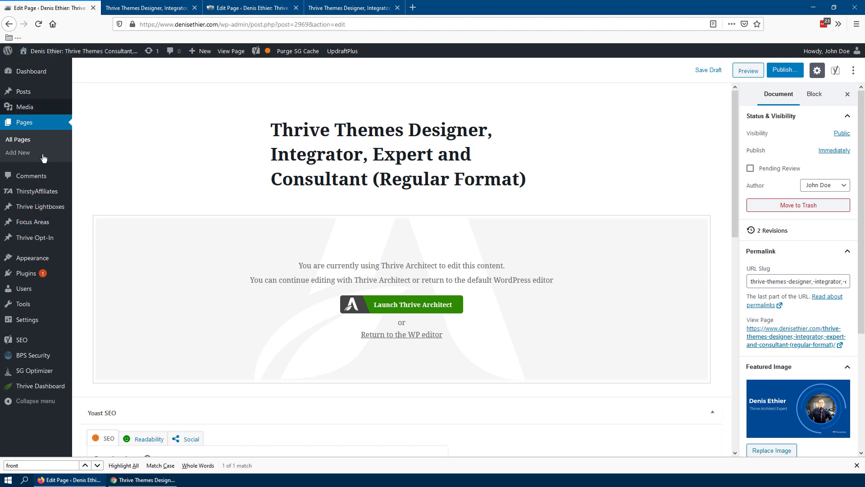
{"action": "mouse_move", "coordinate": [30, 264]}
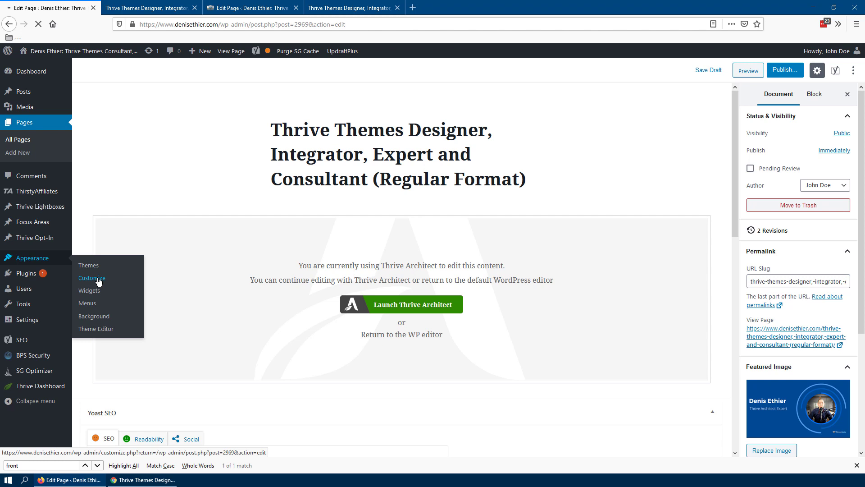
{"action": "left_click", "coordinate": [98, 281]}
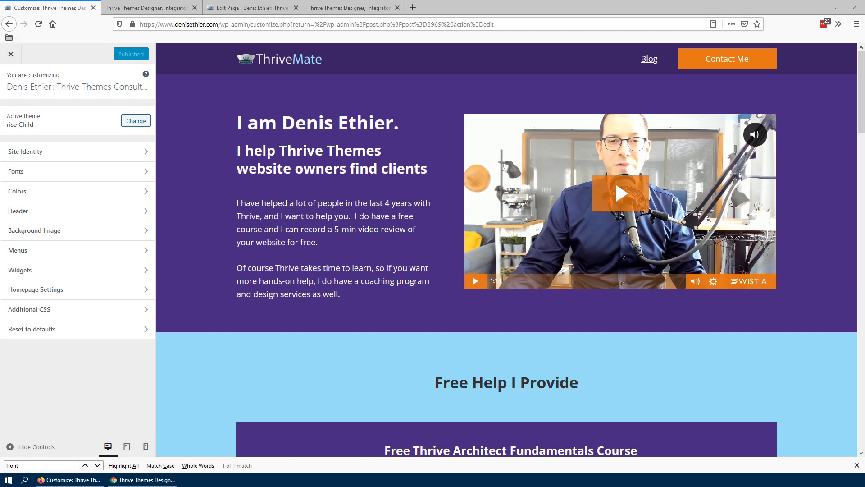
{"action": "left_click", "coordinate": [252, 8]}
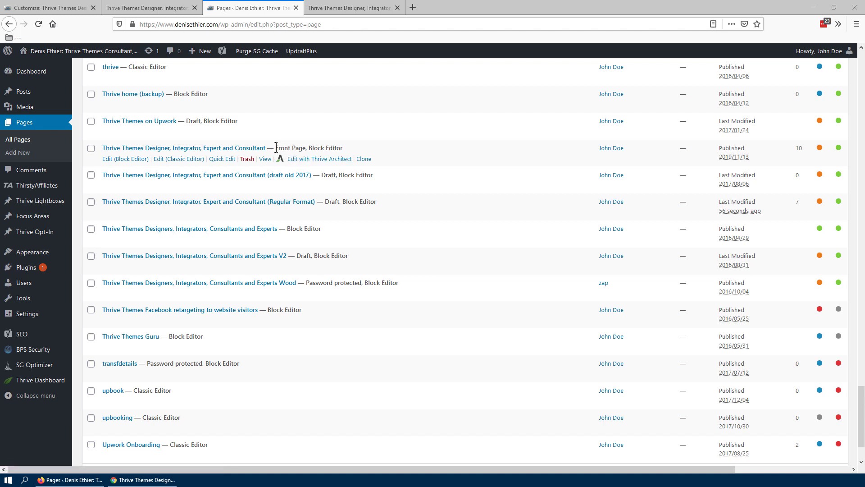
Quick Edit the front page, retitling it Old Landing Page Format and setting it to Draft.
{"action": "left_click", "coordinate": [222, 159]}
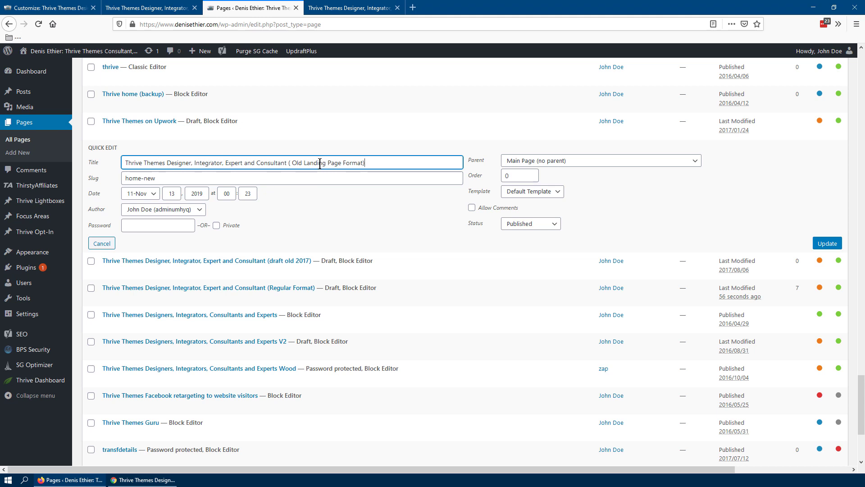
{"action": "left_click", "coordinate": [515, 225]}
{"action": "left_click", "coordinate": [524, 257]}
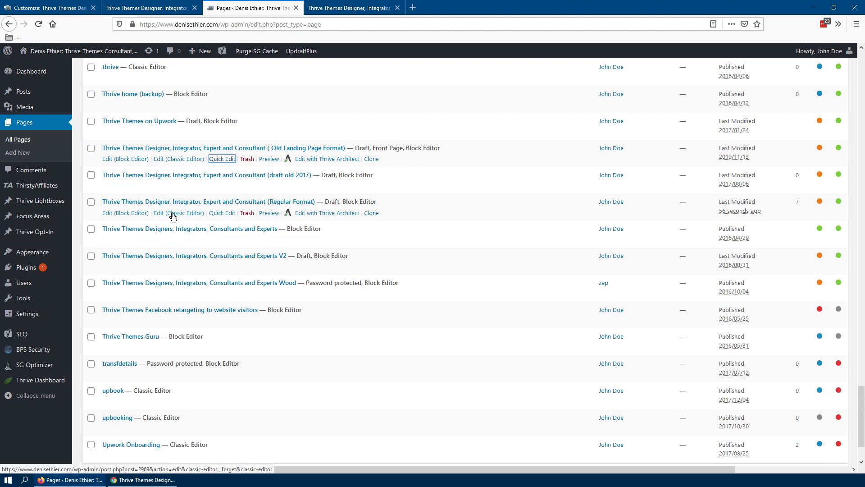
Set the Regular Format page's status to Published via Quick Edit and update it.
{"action": "left_click", "coordinate": [218, 214]}
{"action": "left_click", "coordinate": [503, 273]}
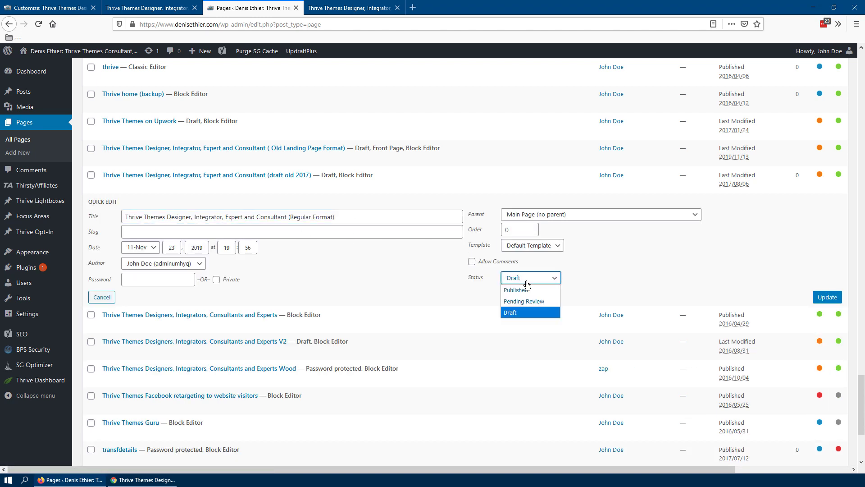
{"action": "left_click", "coordinate": [518, 286]}
{"action": "left_click", "coordinate": [337, 219]}
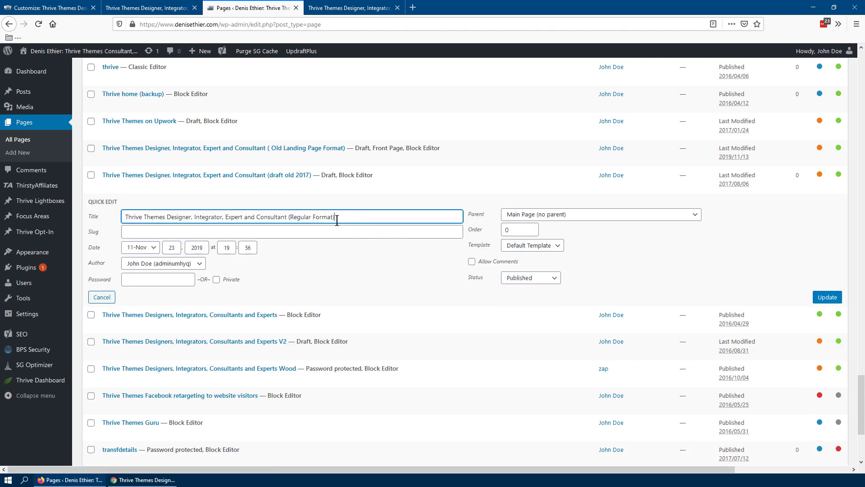
{"action": "left_click", "coordinate": [823, 301]}
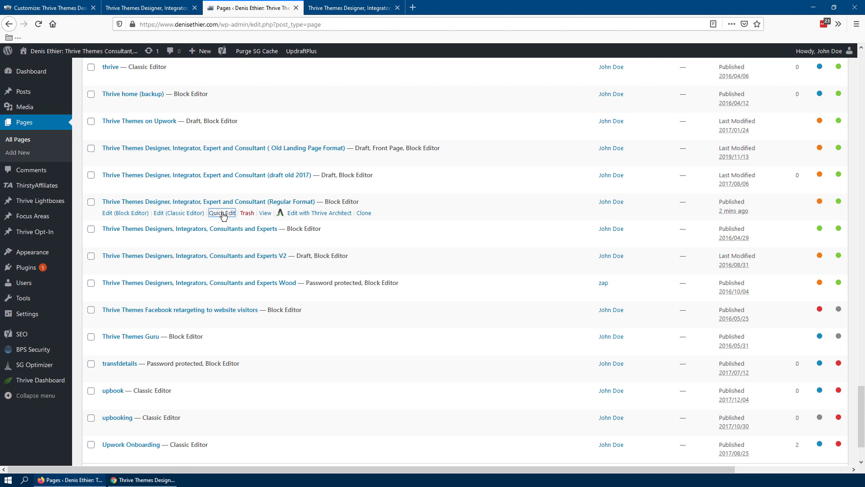
{"action": "mouse_move", "coordinate": [36, 253]}
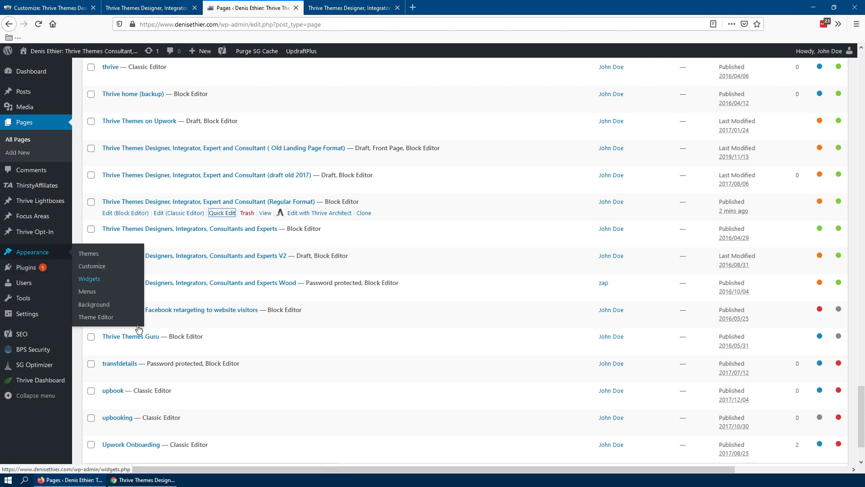
In Settings > Reading, choose the Regular Format page as the static homepage.
{"action": "mouse_move", "coordinate": [44, 324]}
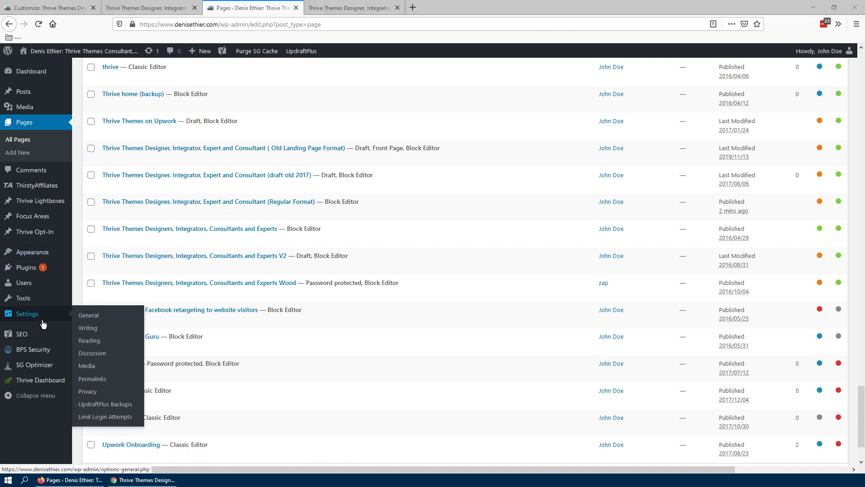
{"action": "left_click", "coordinate": [102, 342]}
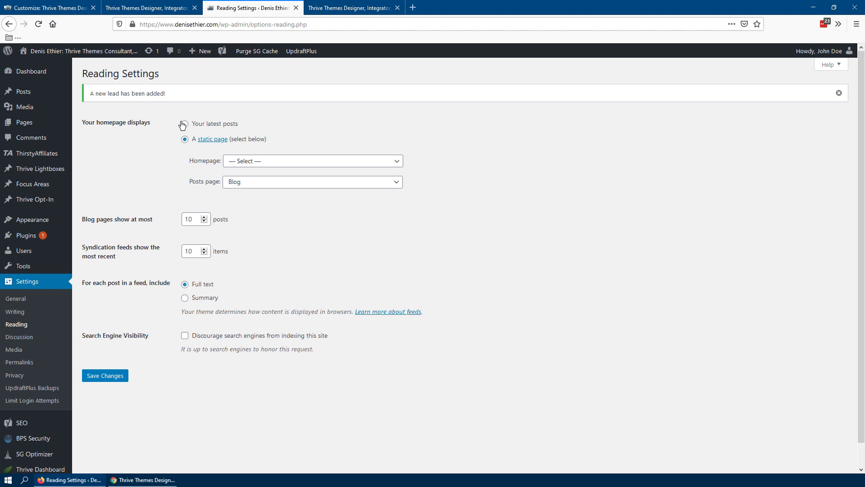
{"action": "left_click", "coordinate": [264, 163]}
{"action": "scroll", "coordinate": [328, 387], "scroll_direction": "down", "scroll_amount": 10}
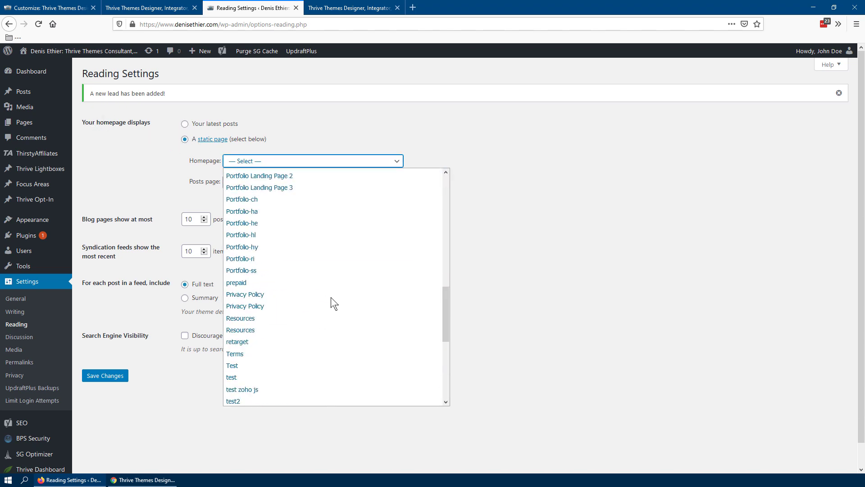
{"action": "scroll", "coordinate": [332, 298], "scroll_direction": "down", "scroll_amount": 5}
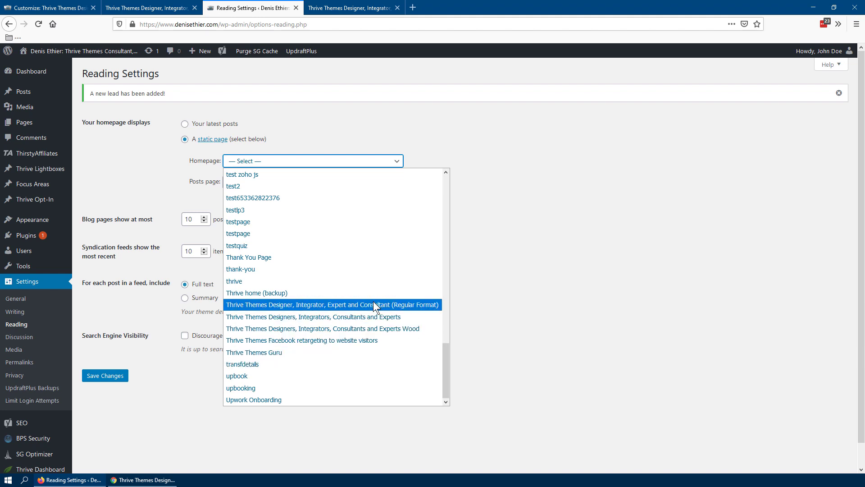
{"action": "left_click", "coordinate": [425, 306]}
Confirm the homepage choice, save Reading Settings, and bring up the Thrive Architect tab.
{"action": "left_click", "coordinate": [390, 163]}
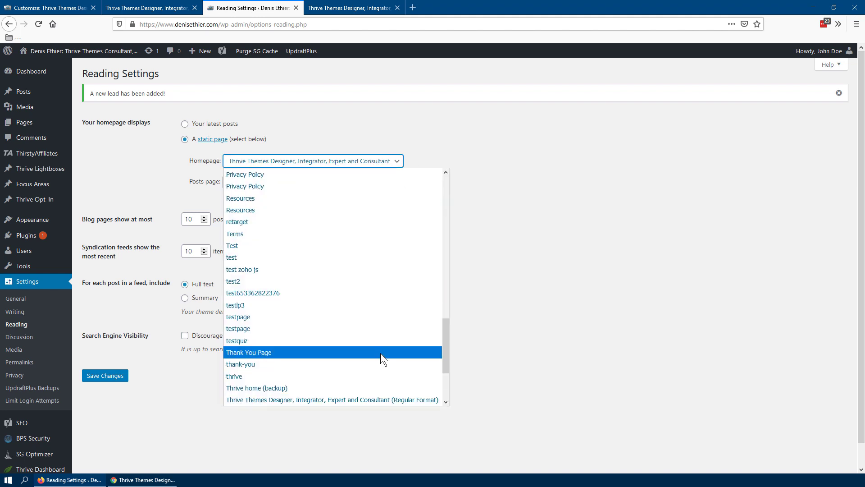
{"action": "scroll", "coordinate": [390, 367], "scroll_direction": "down", "scroll_amount": 4}
{"action": "left_click", "coordinate": [340, 166]}
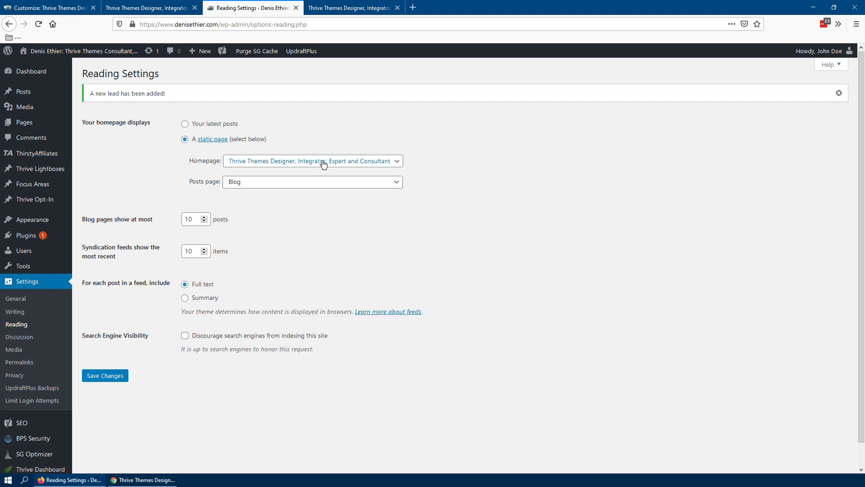
{"action": "left_click", "coordinate": [324, 164]}
{"action": "left_click", "coordinate": [323, 165]}
{"action": "left_click", "coordinate": [119, 378]}
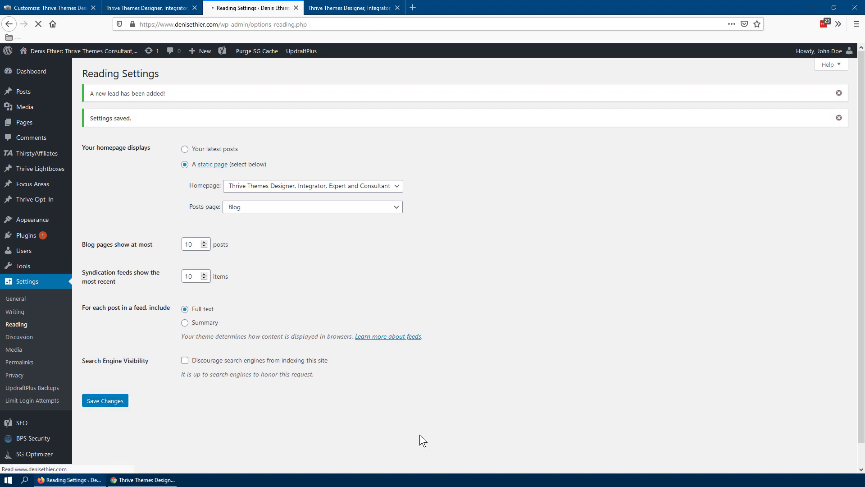
{"action": "left_click", "coordinate": [164, 6]}
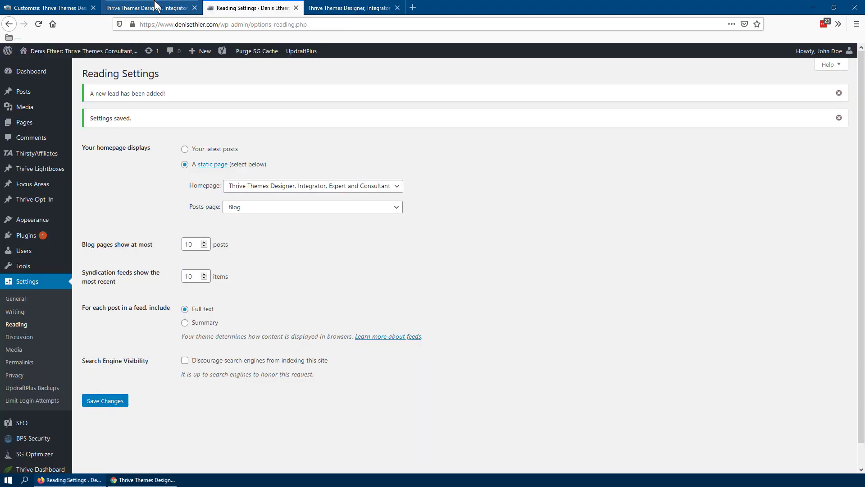
{"action": "left_click", "coordinate": [156, 6]}
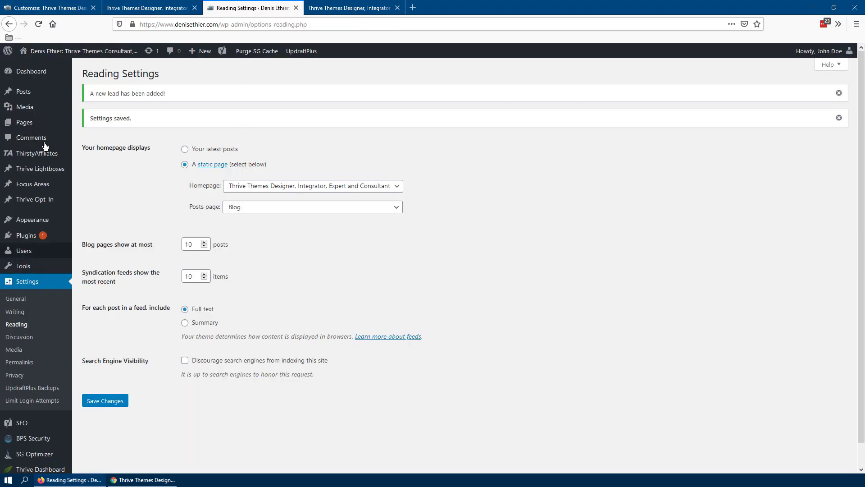
Retitle the page 'Thrive Themes Designer, Integrator, Expert and Consultant' via Quick Edit, then show Chrome.
{"action": "mouse_move", "coordinate": [40, 128]}
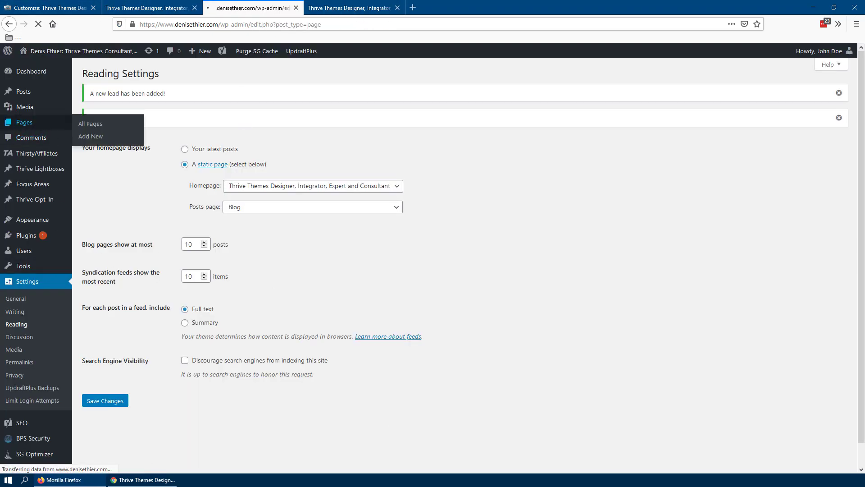
{"action": "scroll", "coordinate": [632, 255], "scroll_direction": "down", "scroll_amount": 1}
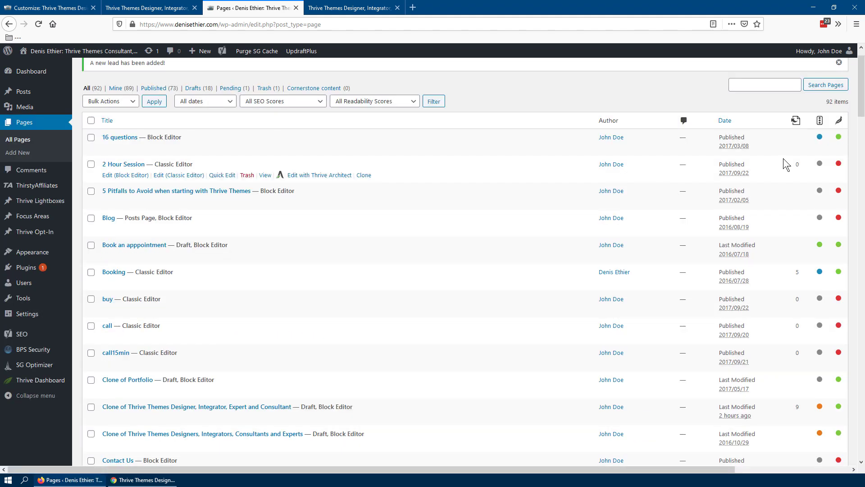
{"action": "left_click_drag", "start_coordinate": [862, 121], "coordinate": [860, 406]}
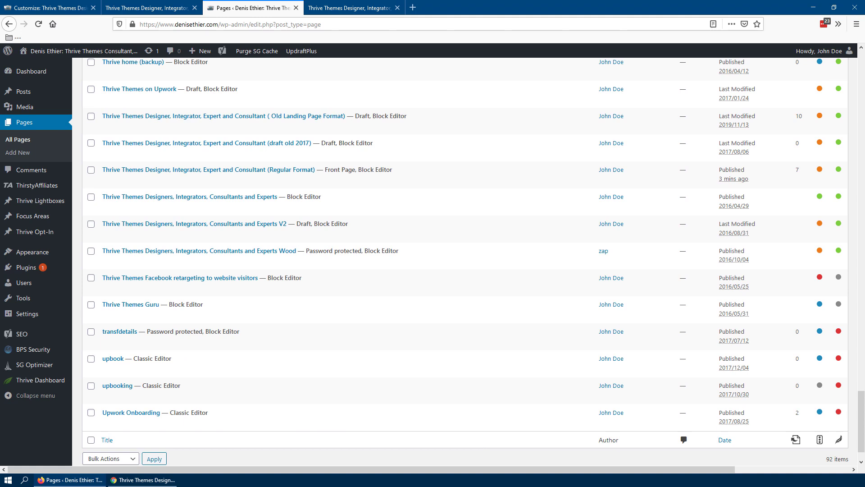
{"action": "scroll", "coordinate": [315, 262], "scroll_direction": "up", "scroll_amount": 2}
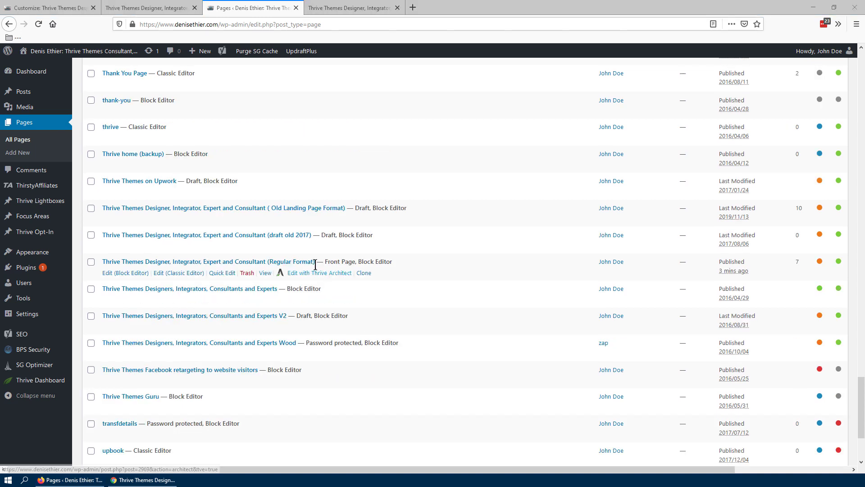
{"action": "left_click", "coordinate": [227, 273]}
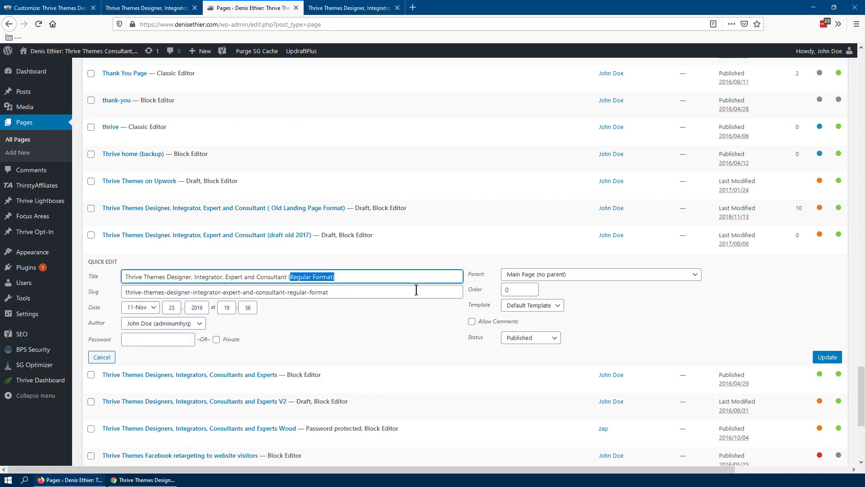
{"action": "left_click", "coordinate": [814, 359]}
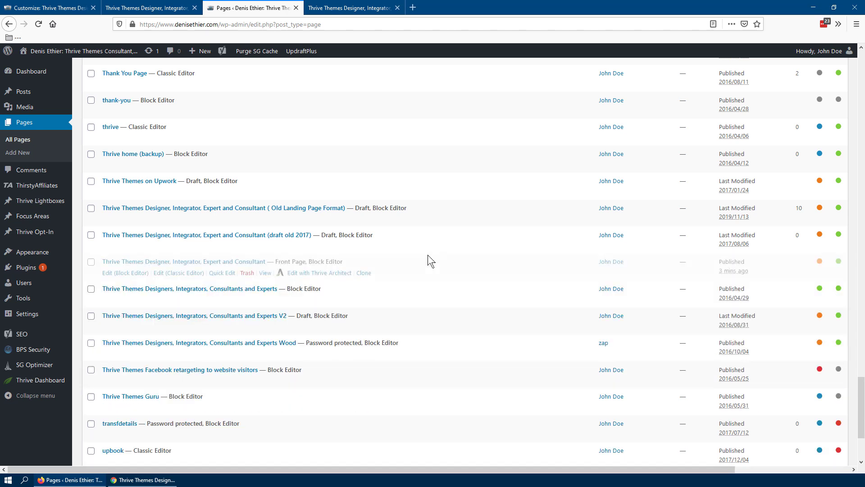
{"action": "left_click", "coordinate": [149, 481]}
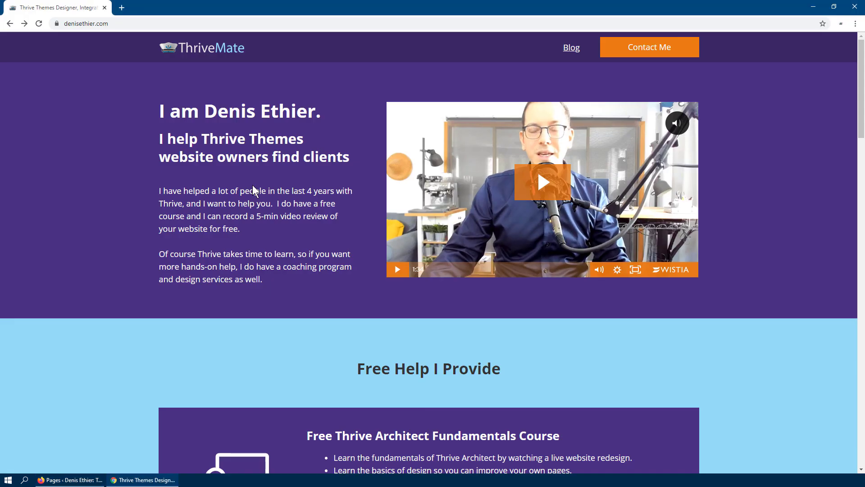
Refresh the live homepage in Chrome, then close the Firefox Customizer to reach Edit Page.
{"action": "key", "text": "F5"}
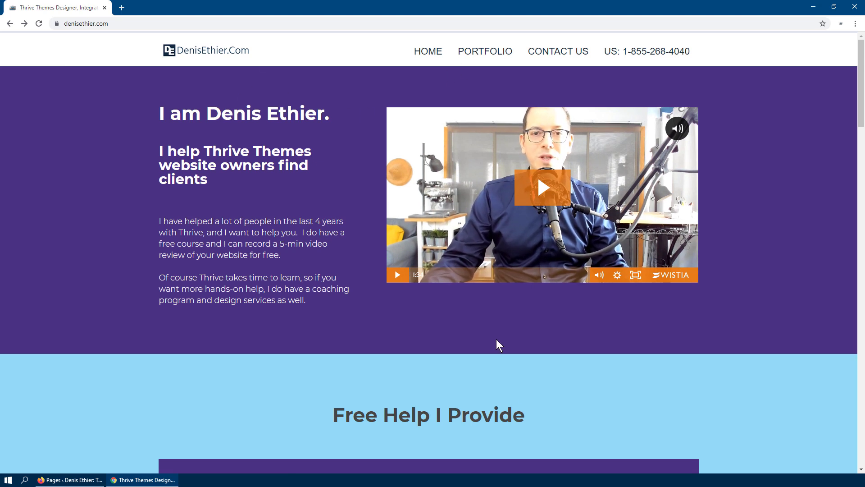
{"action": "key", "text": "alt+Tab"}
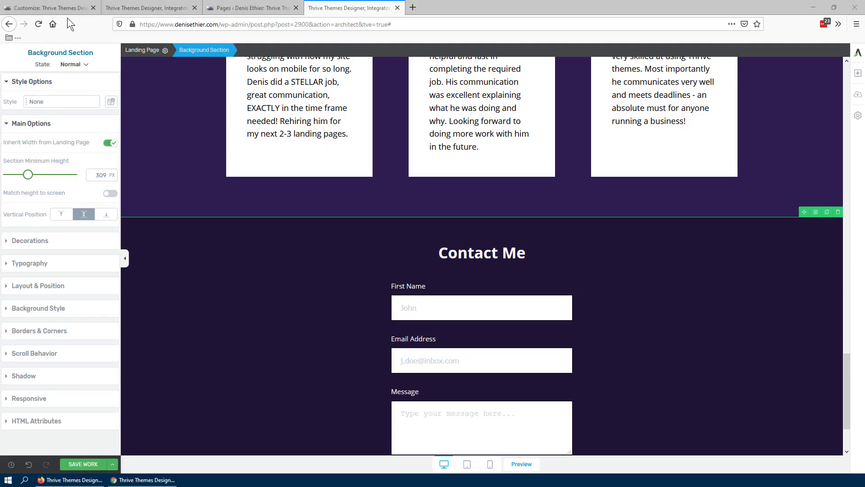
{"action": "left_click", "coordinate": [59, 8]}
{"action": "left_click", "coordinate": [11, 54]}
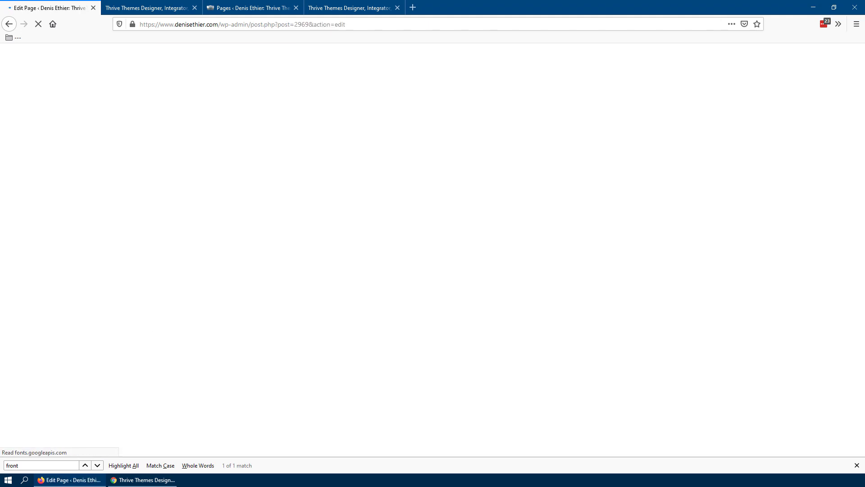
Open Appearance > Customize from the WordPress admin sidebar.
{"action": "mouse_move", "coordinate": [44, 262]}
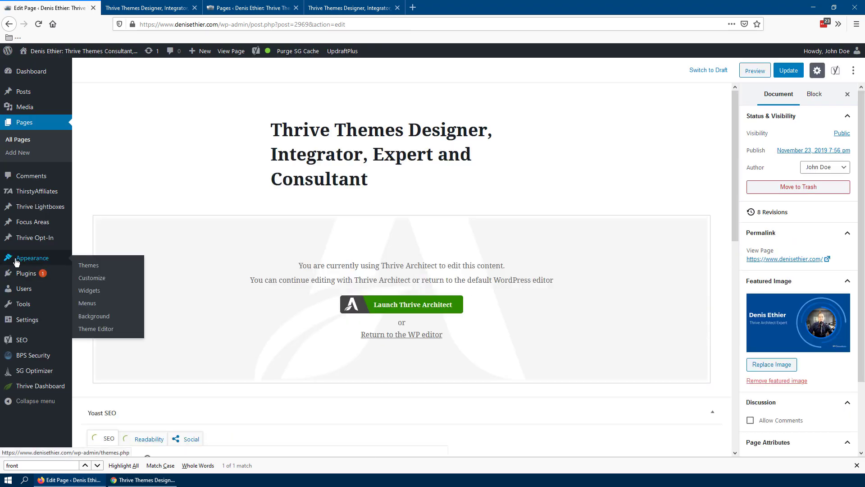
{"action": "left_click", "coordinate": [92, 278]}
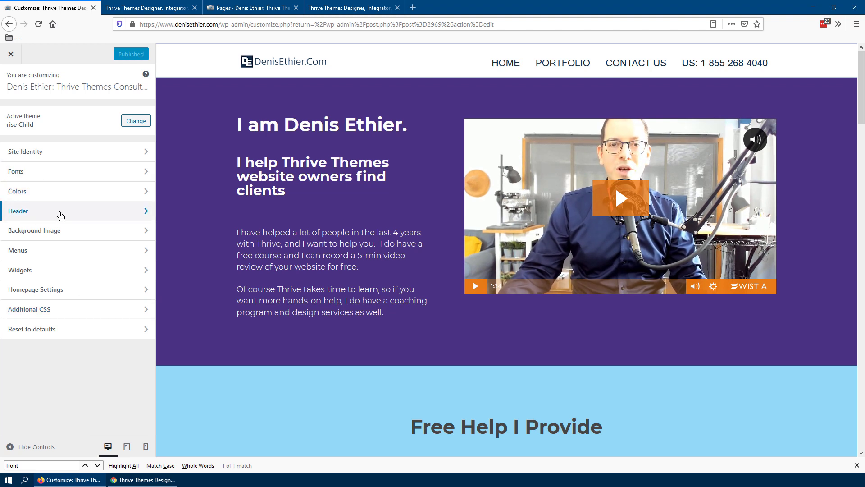
In Header settings, choose the Custom Color header type and try purple and dark blue colours.
{"action": "left_click", "coordinate": [59, 212]}
{"action": "scroll", "coordinate": [75, 360], "scroll_direction": "down", "scroll_amount": 1}
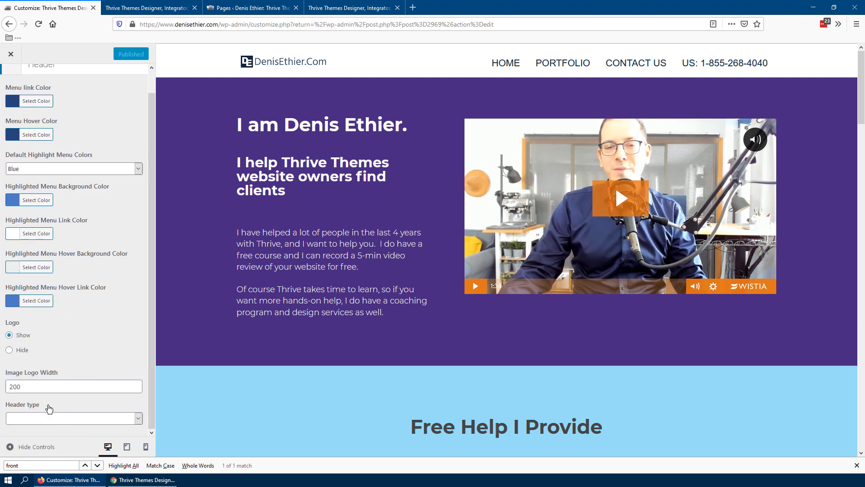
{"action": "left_click", "coordinate": [52, 417]}
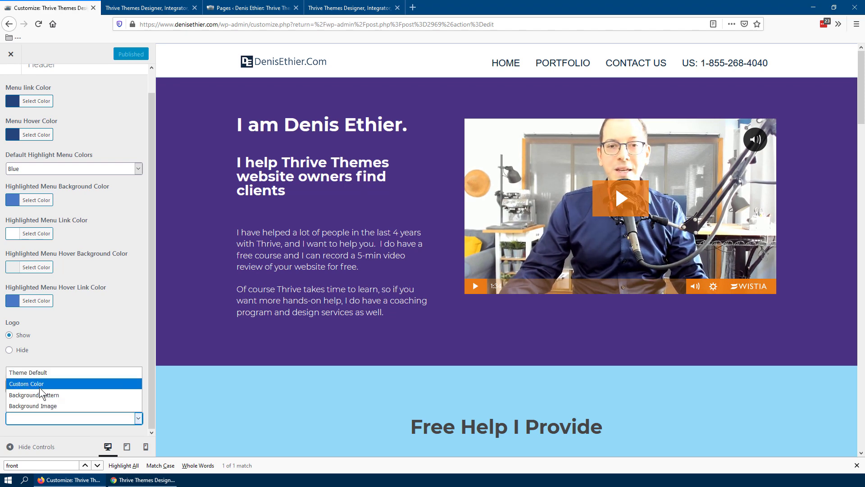
{"action": "left_click", "coordinate": [27, 384]}
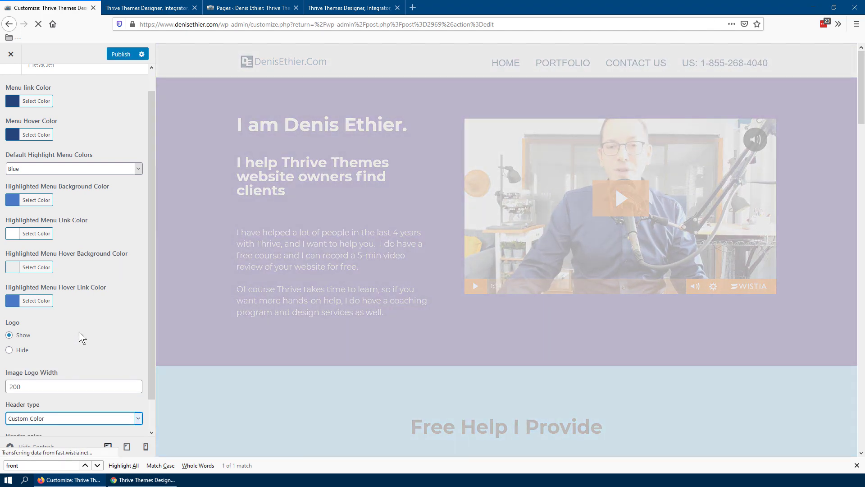
{"action": "scroll", "coordinate": [80, 332], "scroll_direction": "down", "scroll_amount": 1}
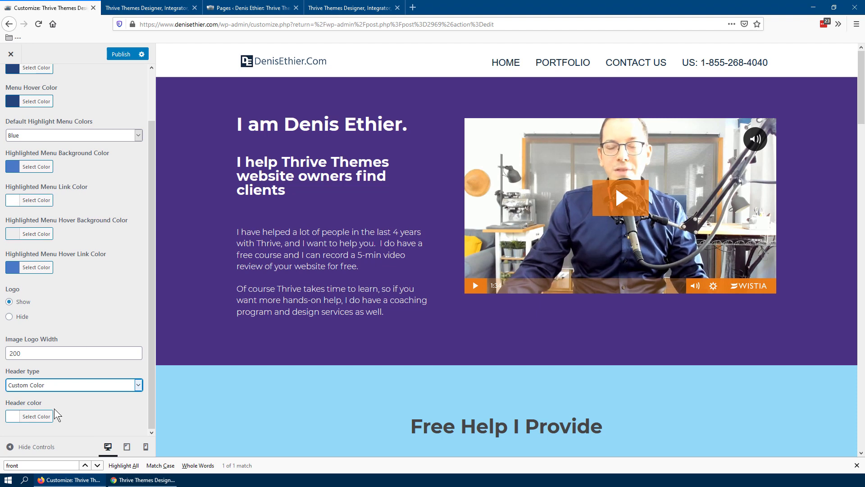
{"action": "left_click", "coordinate": [31, 418]}
{"action": "scroll", "coordinate": [70, 306], "scroll_direction": "down", "scroll_amount": 3}
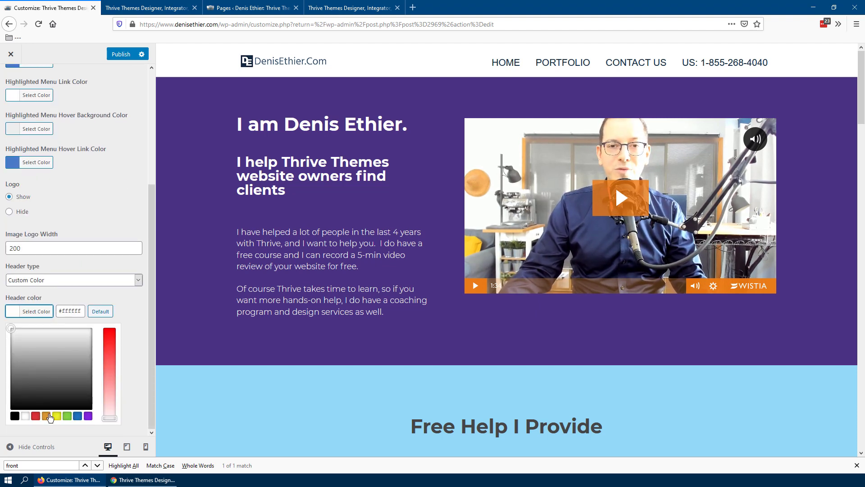
{"action": "left_click", "coordinate": [87, 418]}
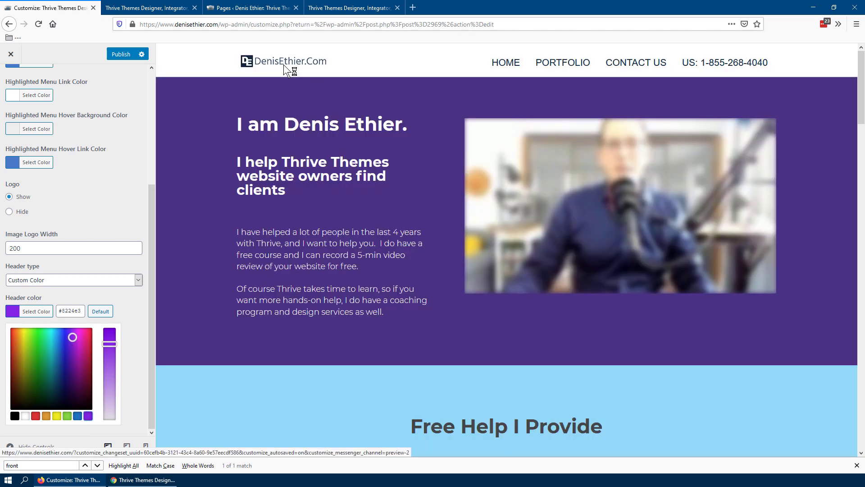
{"action": "left_click", "coordinate": [64, 358]}
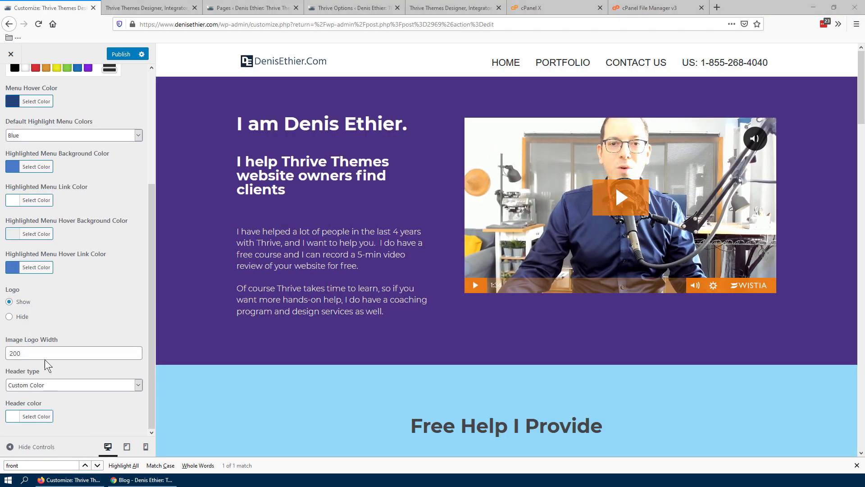
Keep the Custom Color header type and set the header colour to dark grey #444444.
{"action": "left_click", "coordinate": [13, 416]}
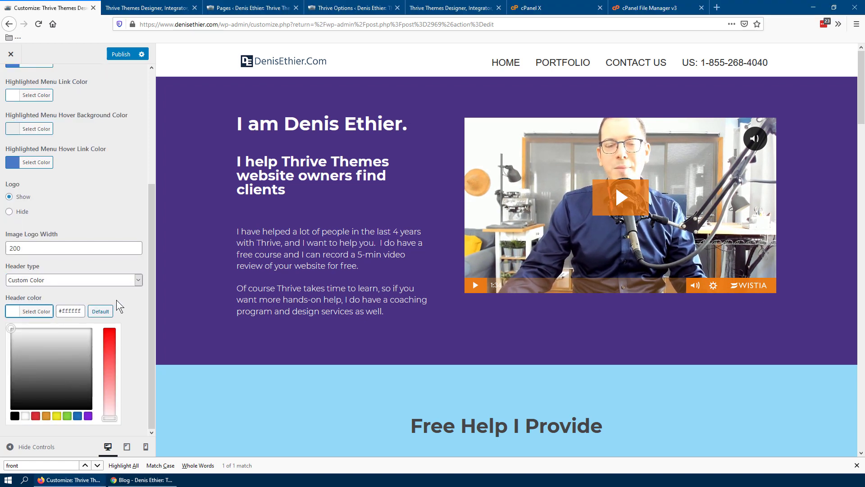
{"action": "left_click", "coordinate": [72, 279]}
{"action": "left_click", "coordinate": [27, 301]}
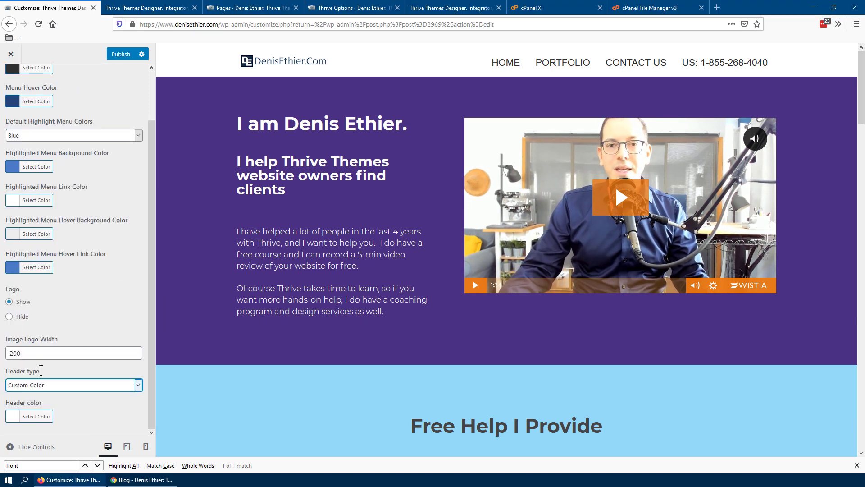
{"action": "left_click", "coordinate": [13, 415]}
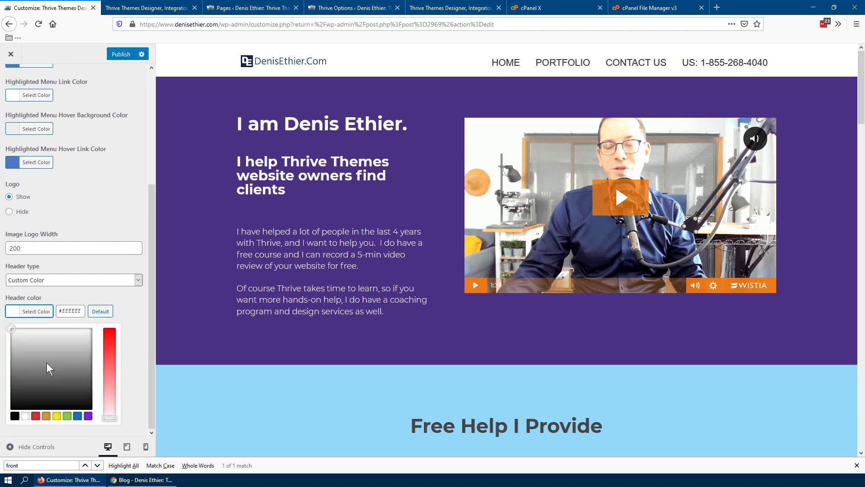
{"action": "left_click", "coordinate": [11, 388]}
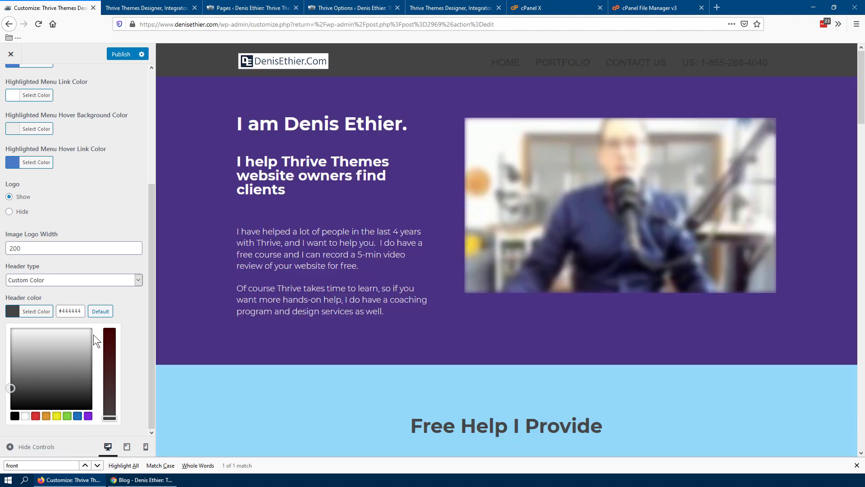
{"action": "scroll", "coordinate": [91, 270], "scroll_direction": "up", "scroll_amount": 5}
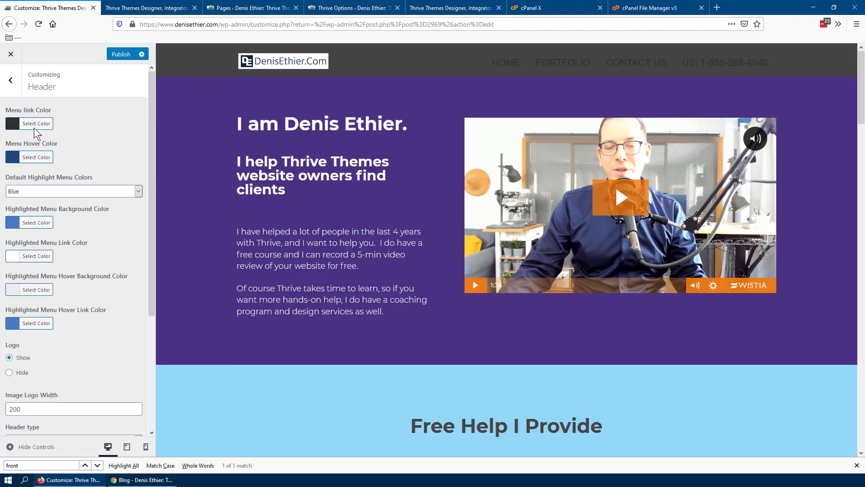
Set the menu link colour to #ffffff and the menu hover colour to #dbdbdb.
{"action": "left_click", "coordinate": [12, 123]}
{"action": "left_click", "coordinate": [11, 141]}
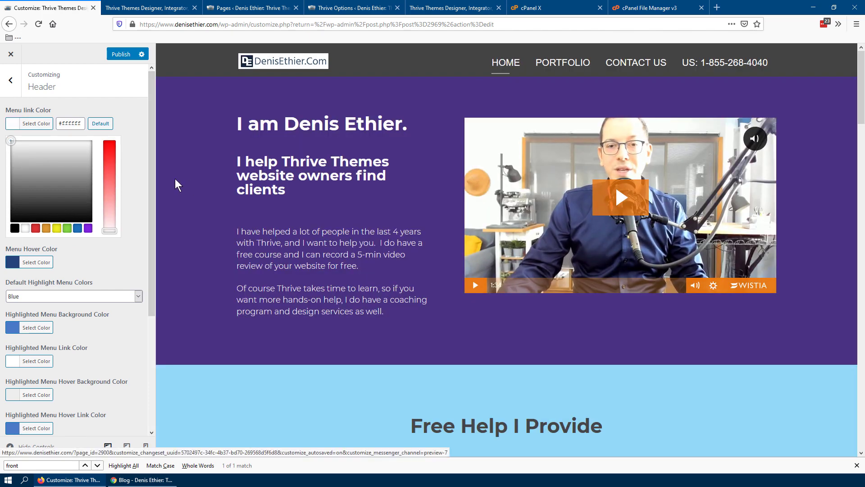
{"action": "left_click", "coordinate": [15, 264]}
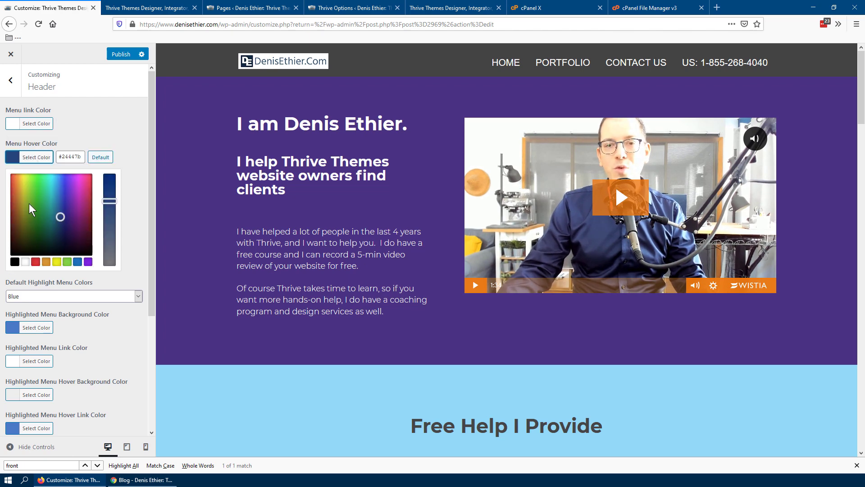
{"action": "left_click", "coordinate": [25, 262]}
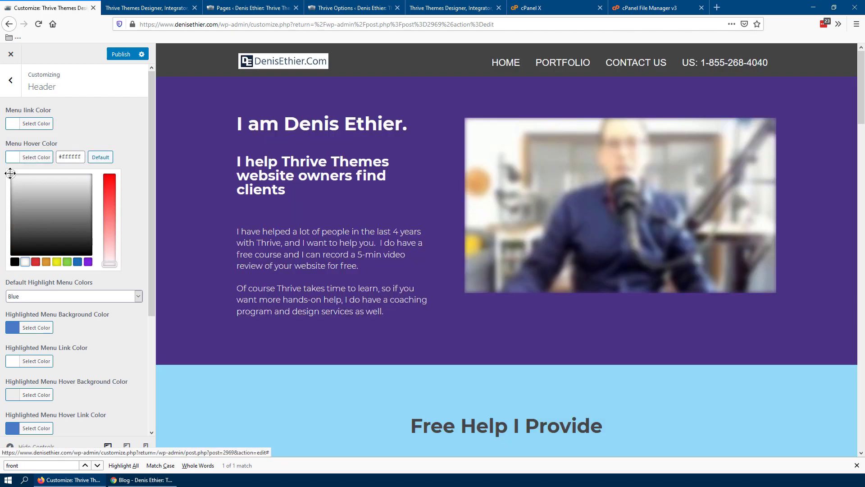
{"action": "left_click_drag", "start_coordinate": [10, 173], "coordinate": [8, 185]}
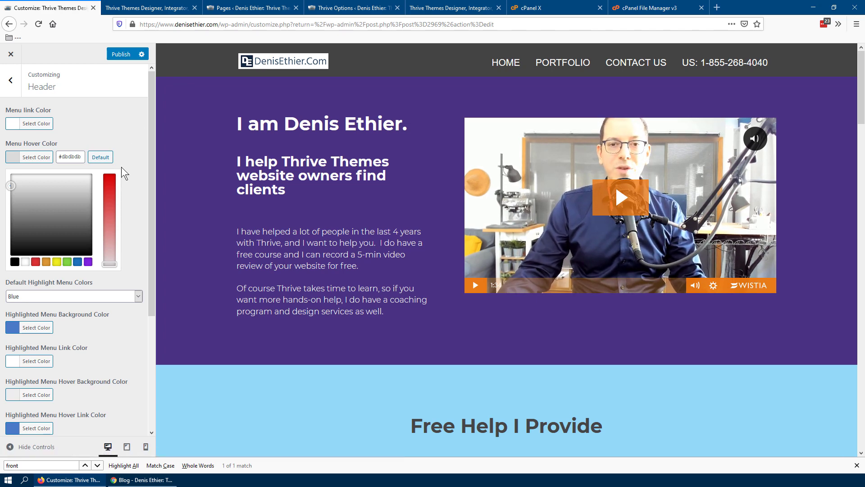
{"action": "left_click", "coordinate": [151, 6]}
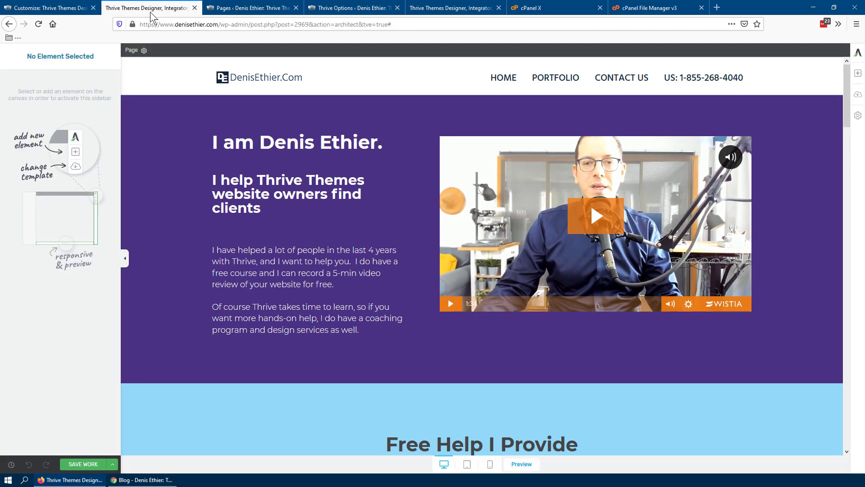
Check the Customizer, then launch the homepage Preview from the Architect editor.
{"action": "key", "text": "ctrl+shift+Tab"}
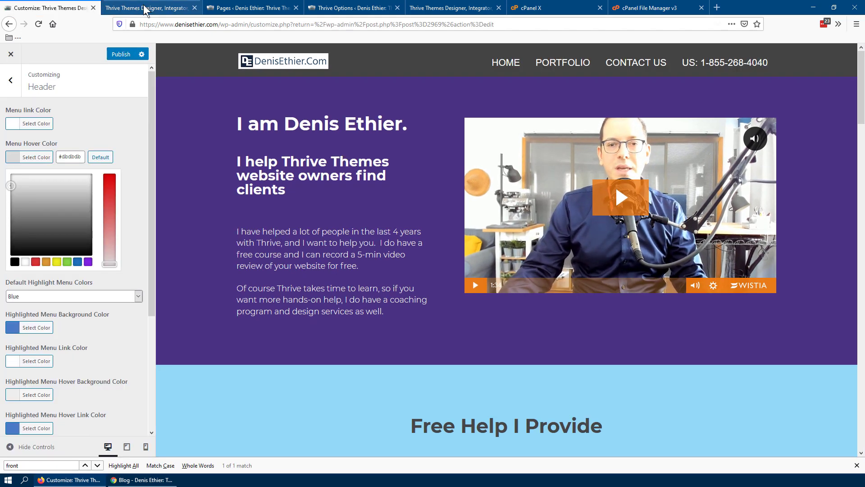
{"action": "left_click", "coordinate": [131, 8]}
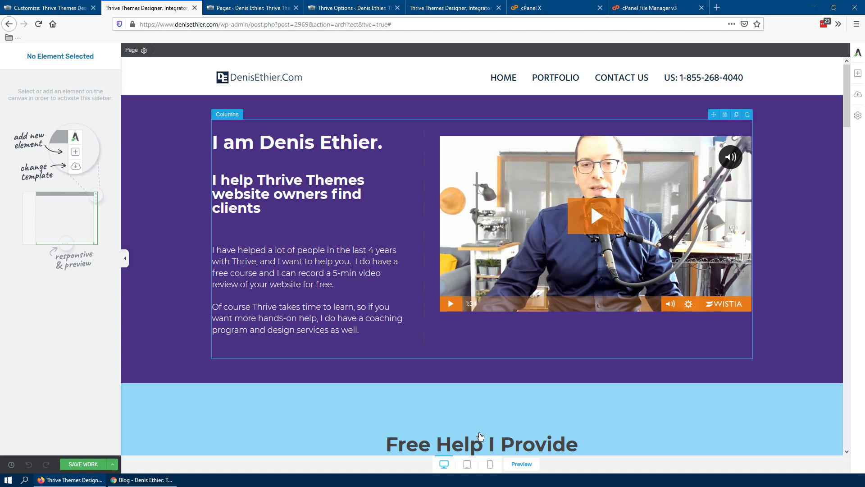
{"action": "left_click", "coordinate": [517, 466]}
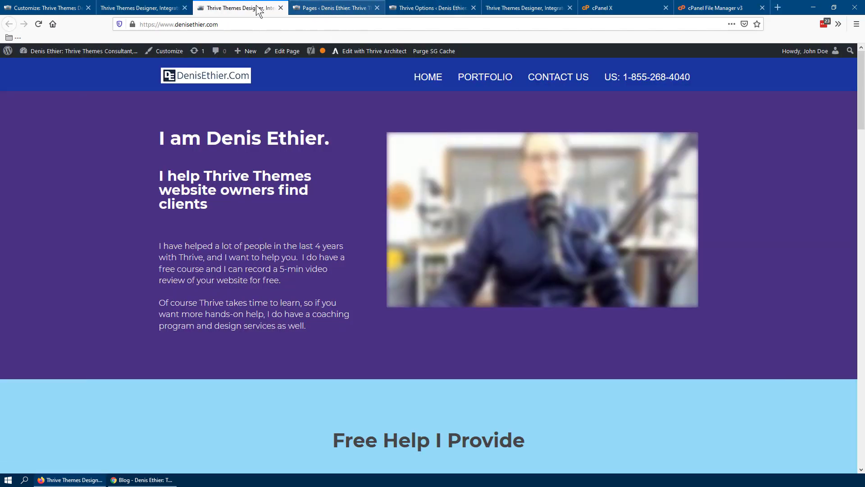
Review the logo upload in Thrive Theme Options, closing the Media Library without choosing an image.
{"action": "mouse_move", "coordinate": [50, 51]}
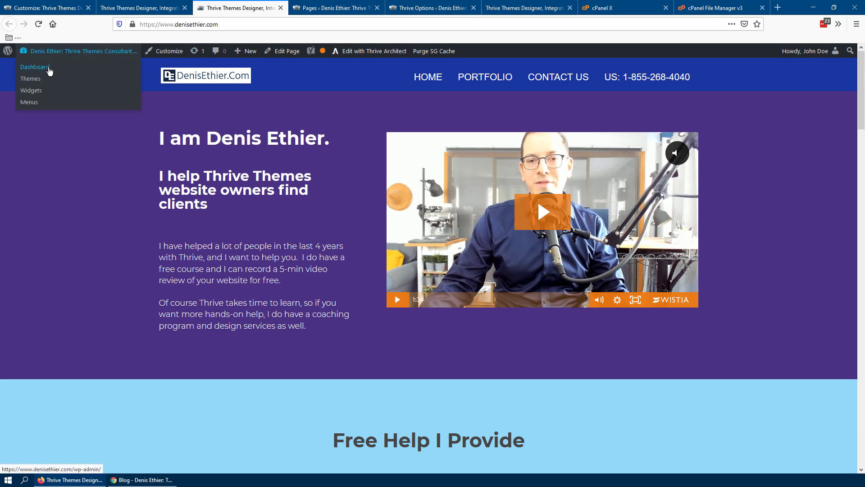
{"action": "left_click", "coordinate": [50, 72]}
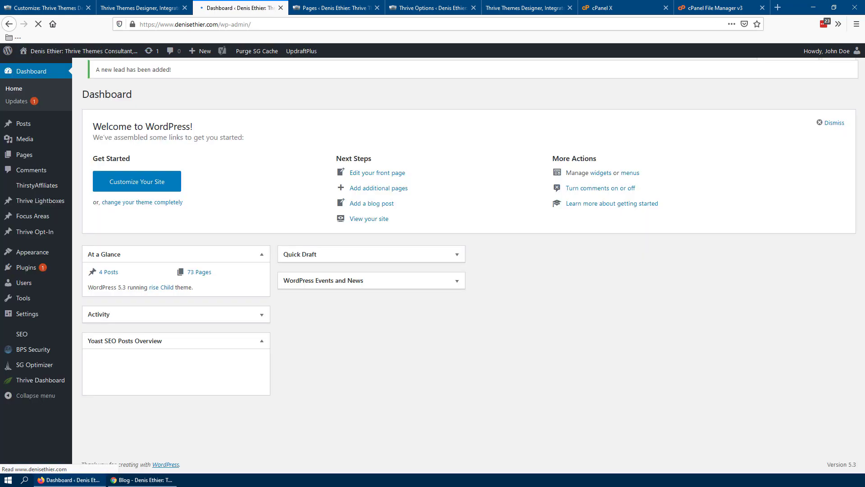
{"action": "mouse_move", "coordinate": [39, 382]}
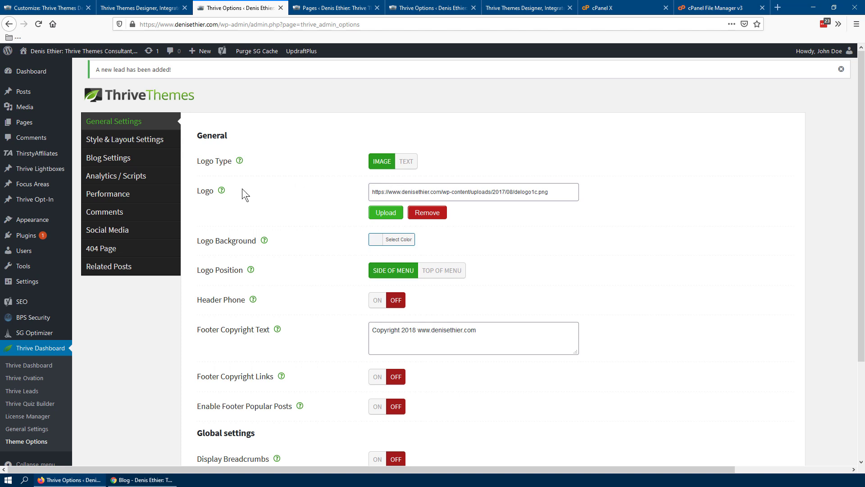
{"action": "left_click", "coordinate": [386, 216]}
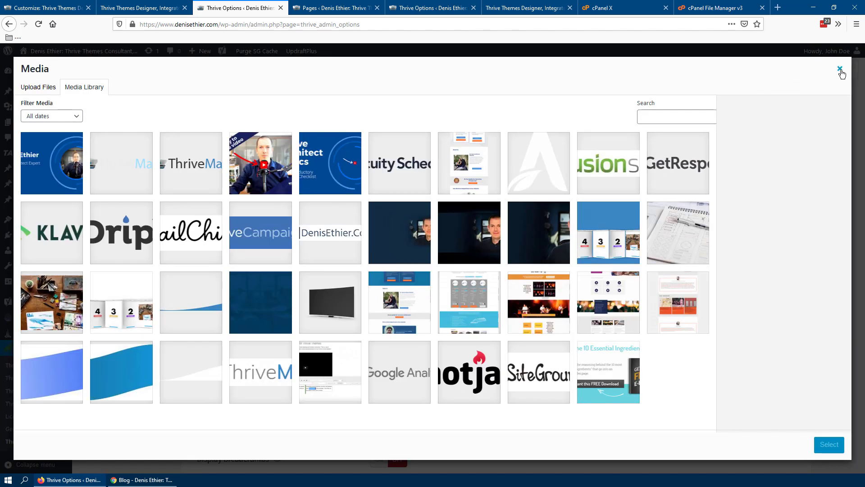
{"action": "left_click", "coordinate": [840, 68]}
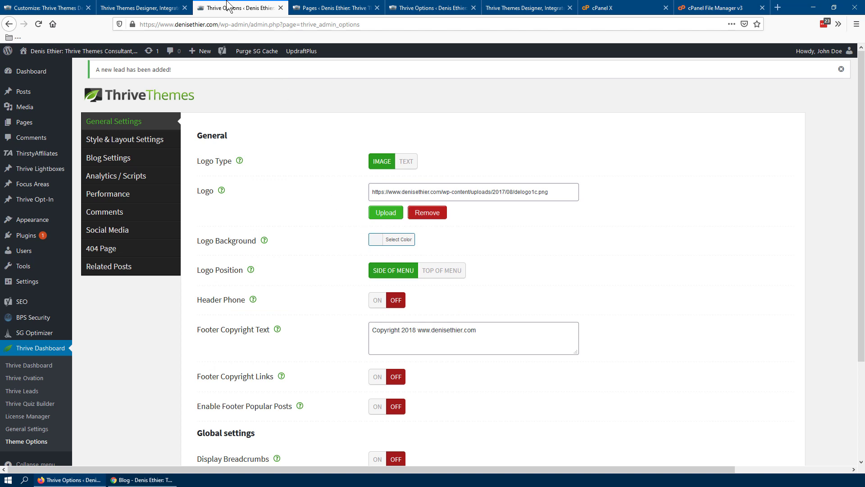
Return to the Customizer and open the Header color picker, still at #444444.
{"action": "left_click", "coordinate": [147, 8]}
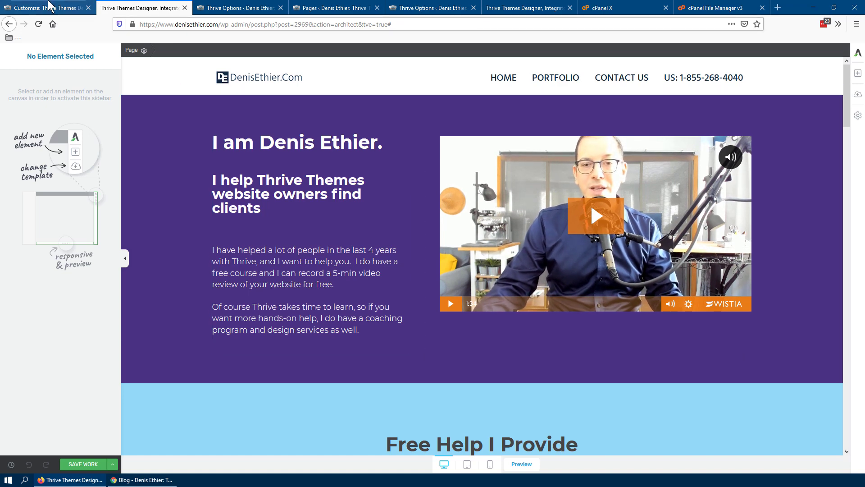
{"action": "left_click", "coordinate": [50, 7]}
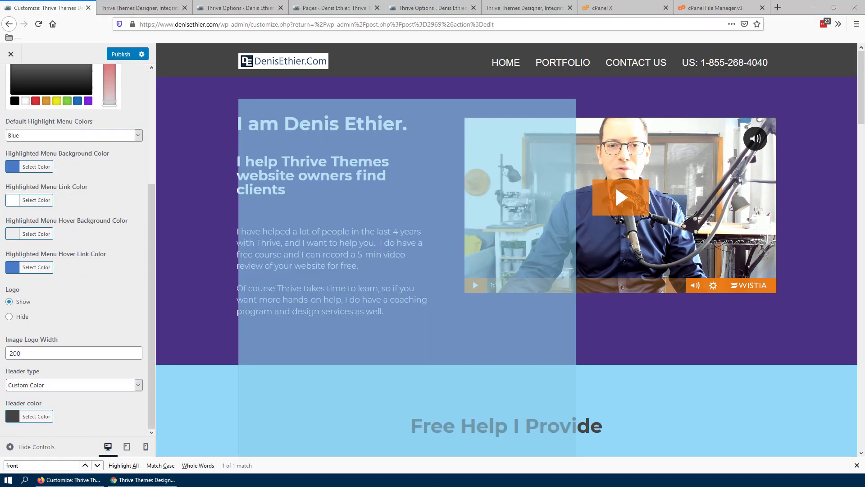
{"action": "left_click", "coordinate": [36, 416]}
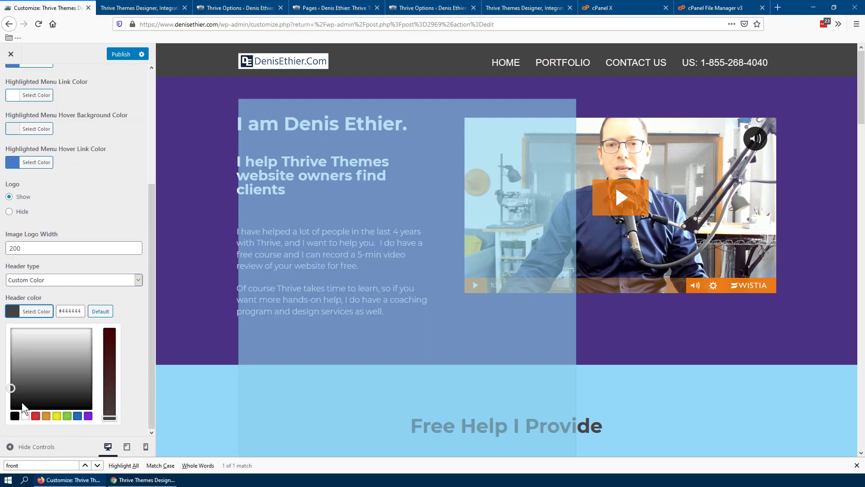
Paste a purple into the Header color field, darken it to #3a2a70, and publish.
{"action": "triple_click", "coordinate": [73, 310]}
{"action": "type", "text": "#493181"}
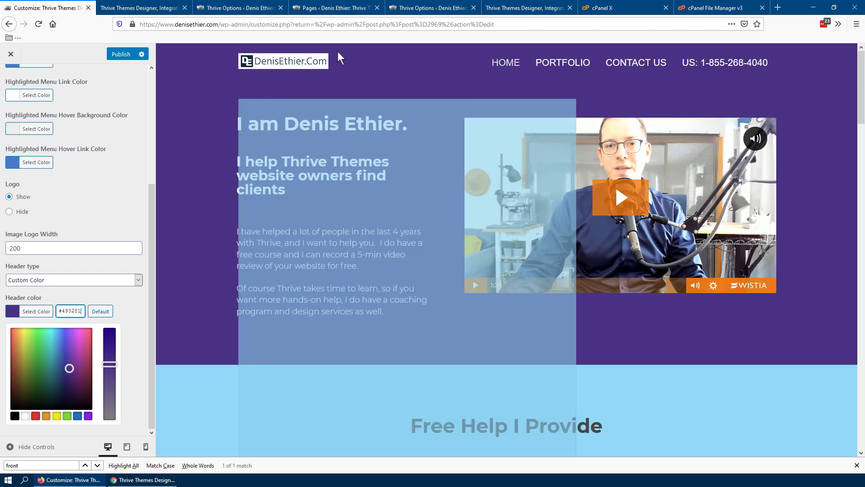
{"action": "left_click", "coordinate": [189, 89]}
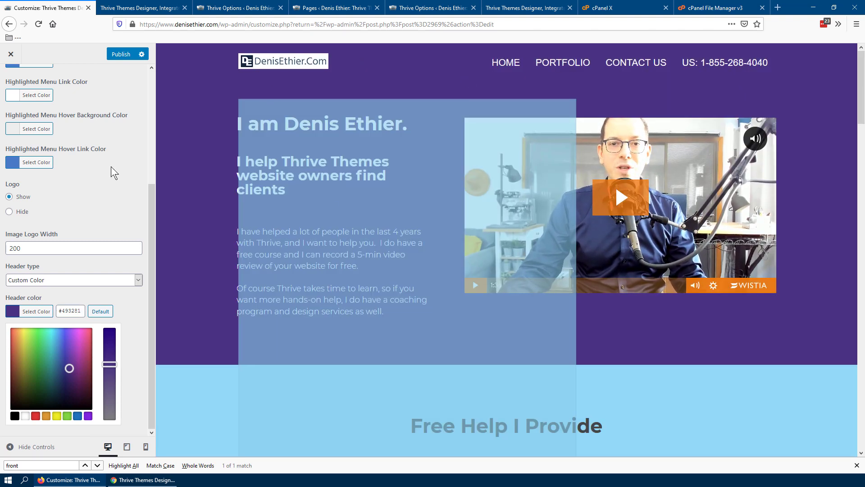
{"action": "left_click", "coordinate": [70, 372]}
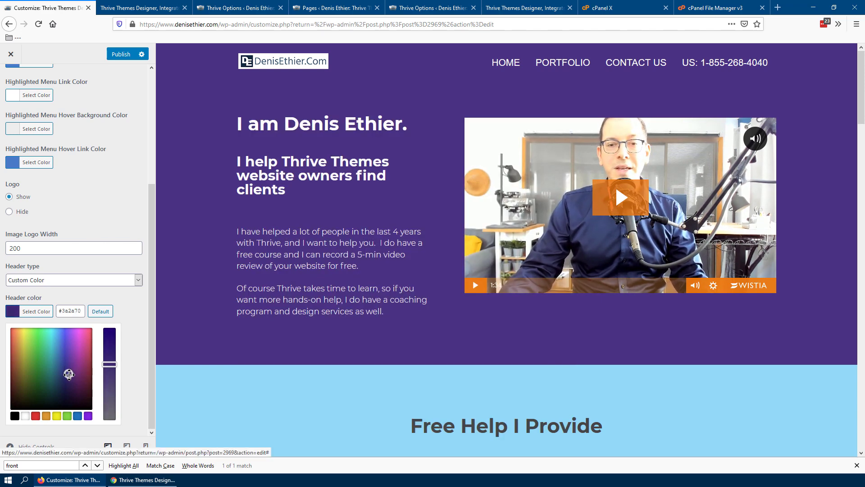
{"action": "left_click", "coordinate": [69, 373]}
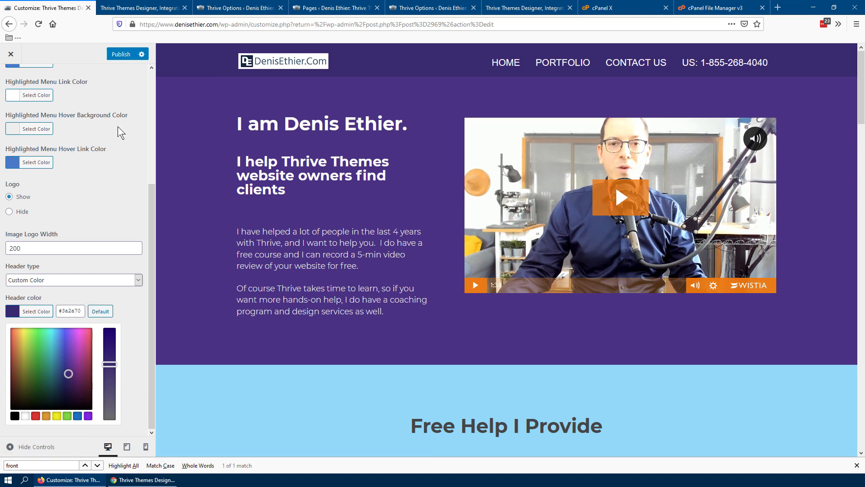
{"action": "left_click", "coordinate": [121, 55]}
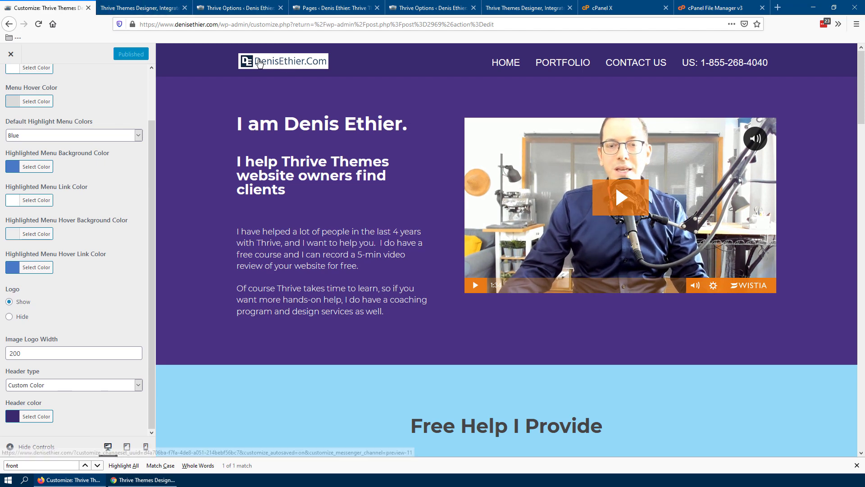
Choose the dark ThriveMate image as the logo, save all theme options, and view the live homepage.
{"action": "left_click", "coordinate": [152, 13]}
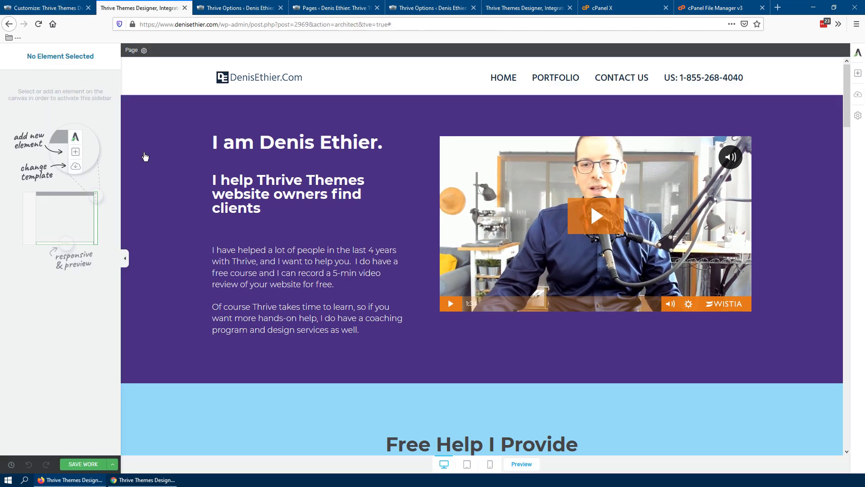
{"action": "left_click", "coordinate": [211, 6]}
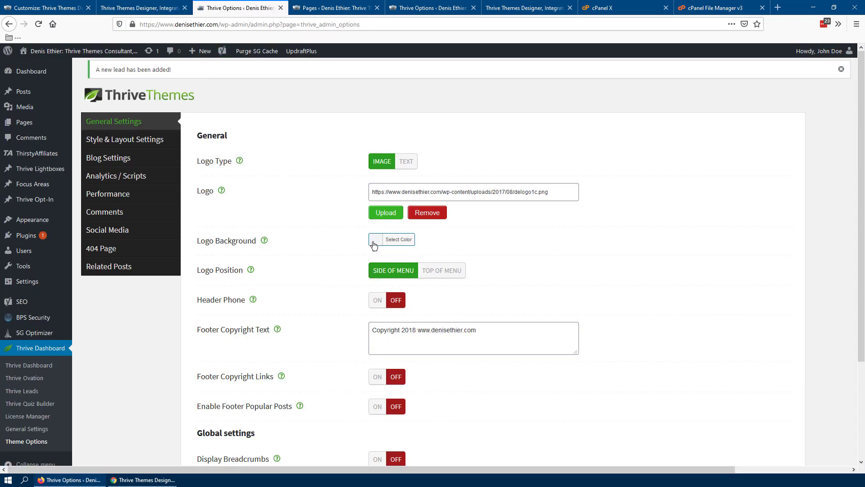
{"action": "left_click", "coordinate": [383, 215]}
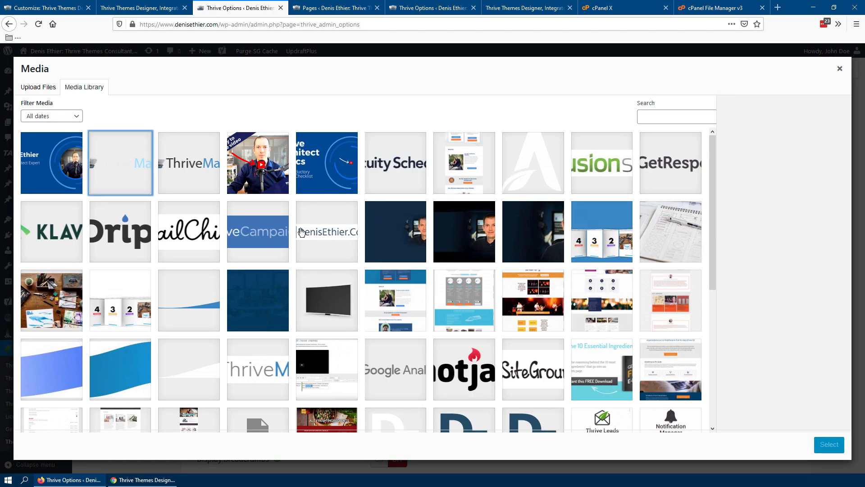
{"action": "left_click", "coordinate": [825, 452]}
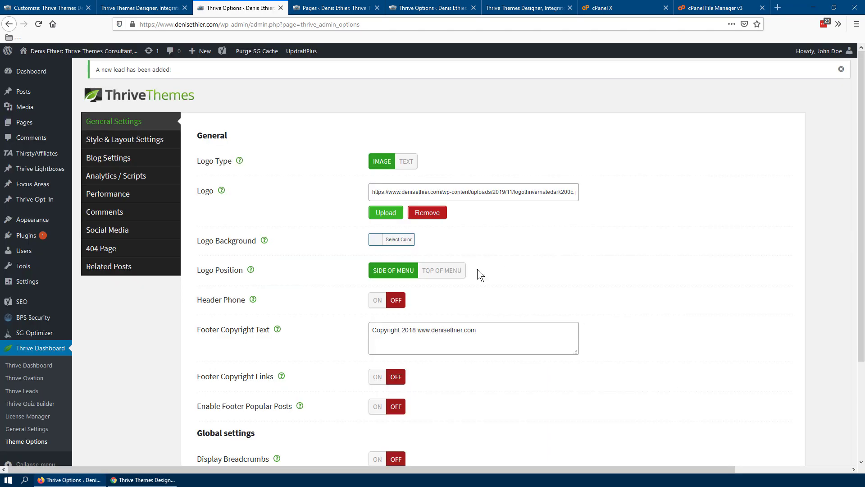
{"action": "scroll", "coordinate": [302, 382], "scroll_direction": "down", "scroll_amount": 3}
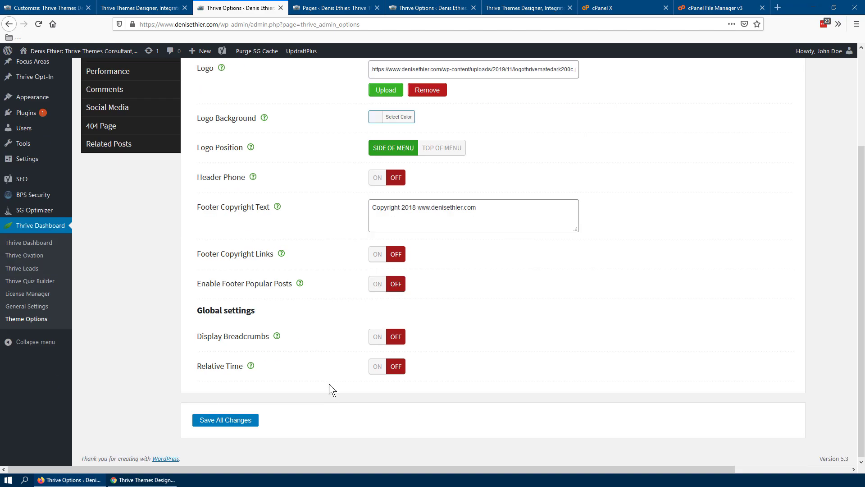
{"action": "left_click", "coordinate": [224, 418]}
{"action": "left_click", "coordinate": [144, 480]}
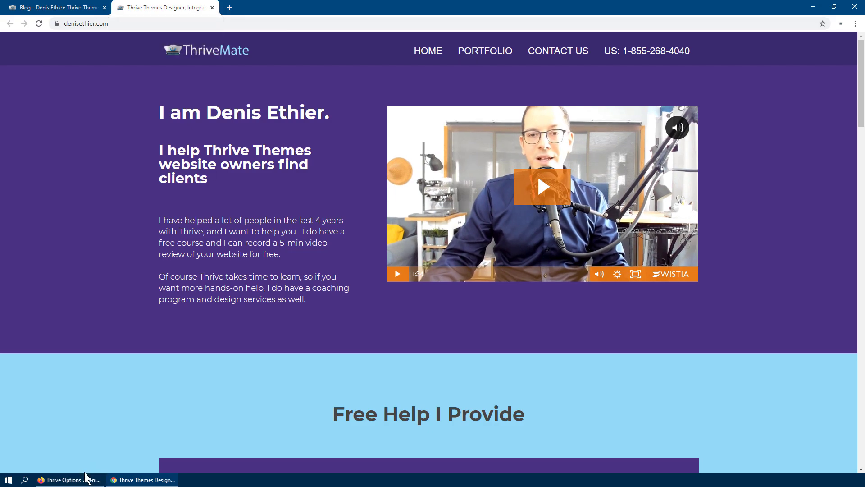
Open Appearance > Menus and review Main Menu's Home, Portfolio, Contact Us and phone items.
{"action": "left_click", "coordinate": [69, 479]}
{"action": "mouse_move", "coordinate": [27, 221]}
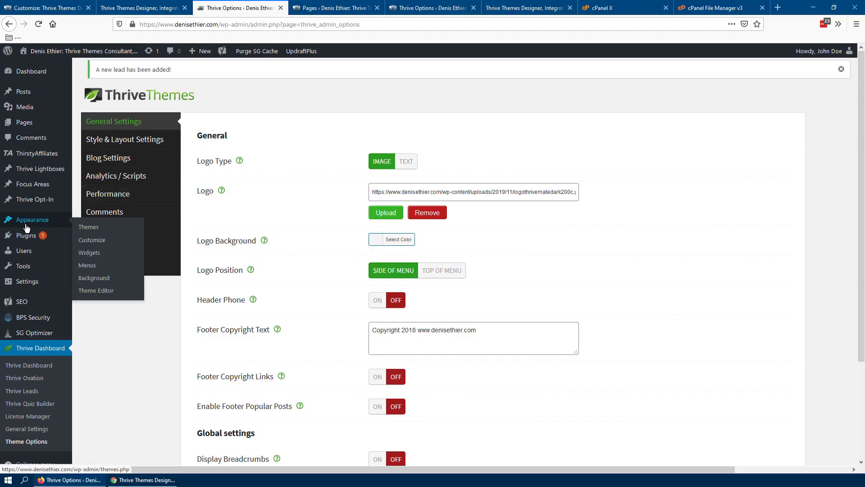
{"action": "left_click", "coordinate": [85, 265]}
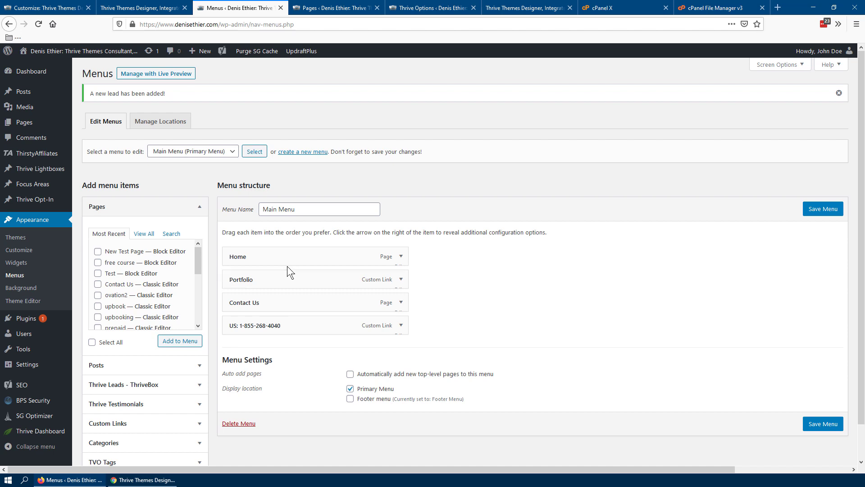
{"action": "scroll", "coordinate": [270, 250], "scroll_direction": "down", "scroll_amount": 1}
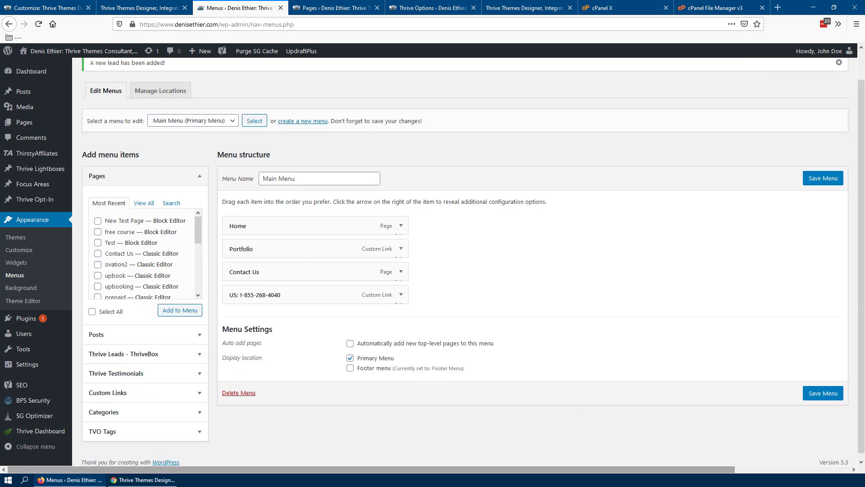
{"action": "scroll", "coordinate": [133, 257], "scroll_direction": "down", "scroll_amount": 1}
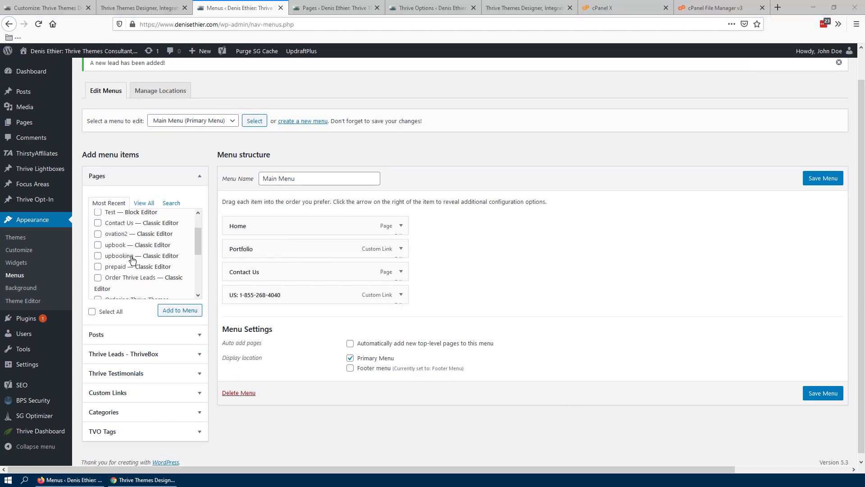
{"action": "scroll", "coordinate": [143, 259], "scroll_direction": "down", "scroll_amount": 5}
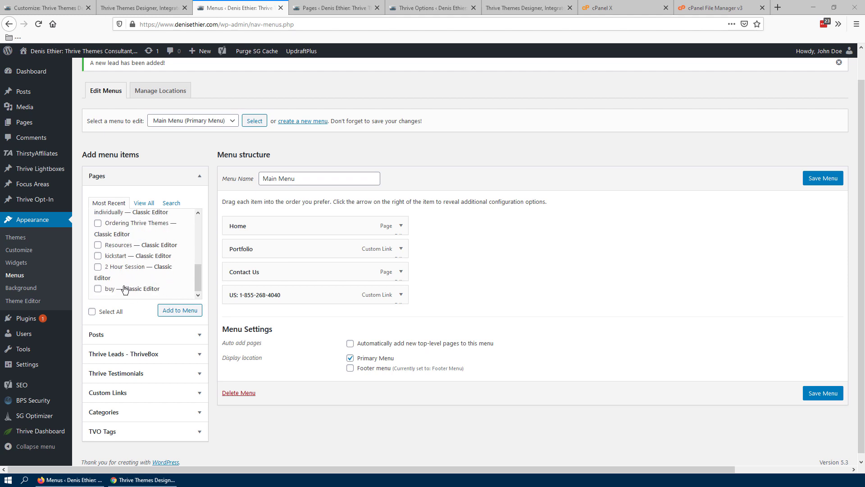
{"action": "scroll", "coordinate": [125, 289], "scroll_direction": "up", "scroll_amount": 7}
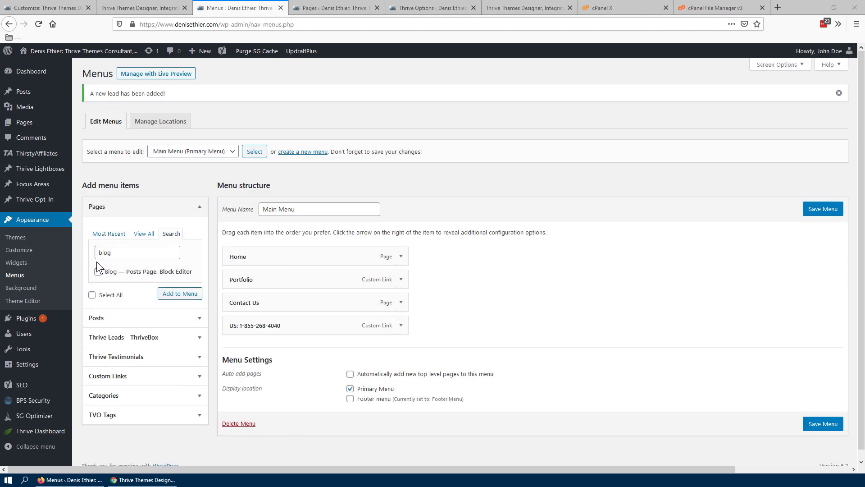
Add the Blog page to Main Menu, place it below Portfolio, and save the menu.
{"action": "left_click", "coordinate": [97, 271]}
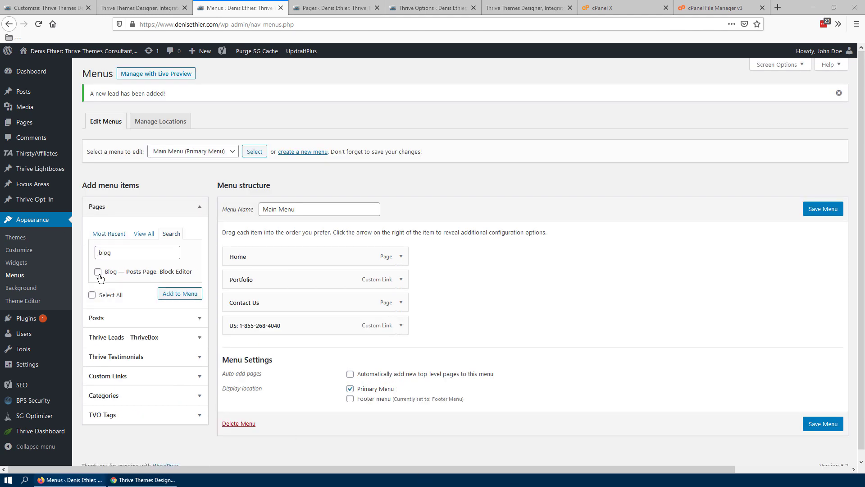
{"action": "left_click", "coordinate": [173, 294]}
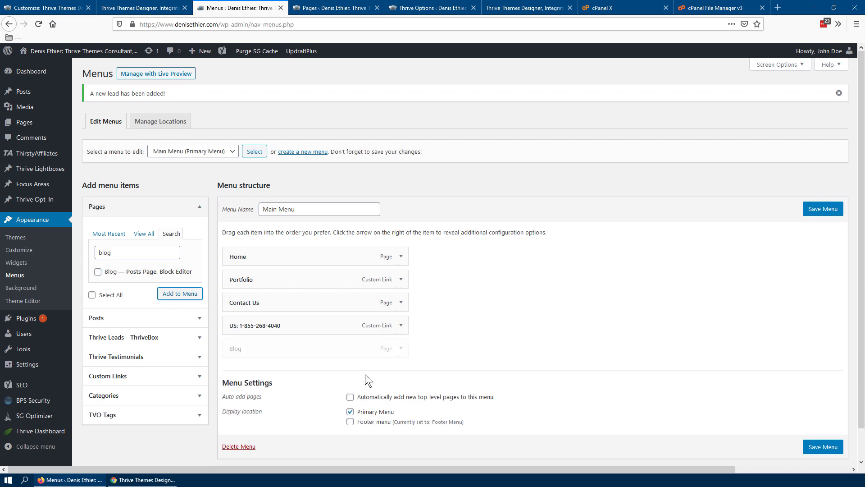
{"action": "left_click_drag", "start_coordinate": [271, 350], "coordinate": [271, 302]}
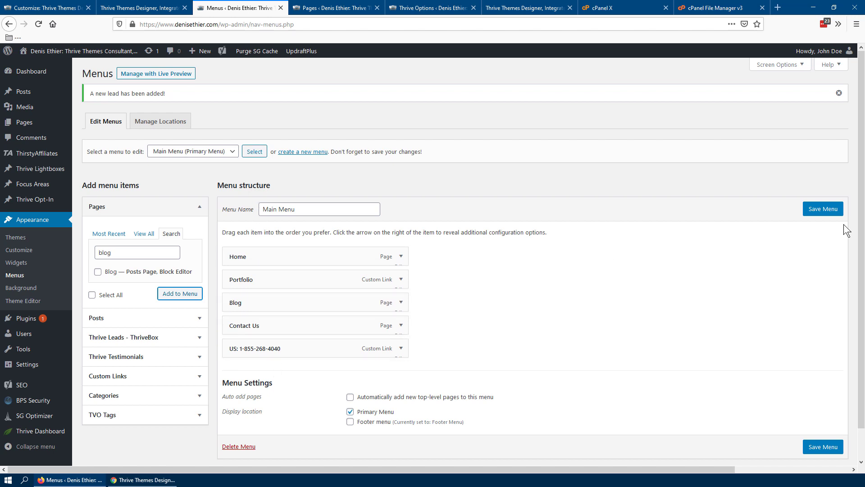
{"action": "left_click", "coordinate": [829, 210]}
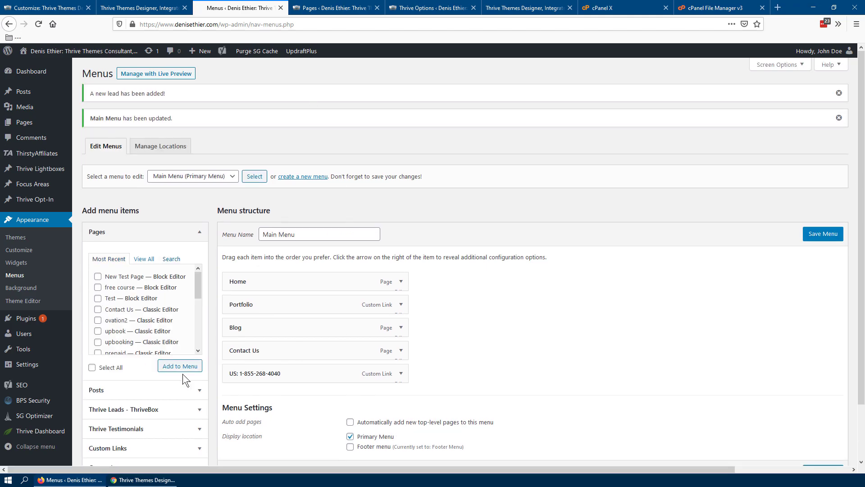
{"action": "left_click", "coordinate": [135, 480]}
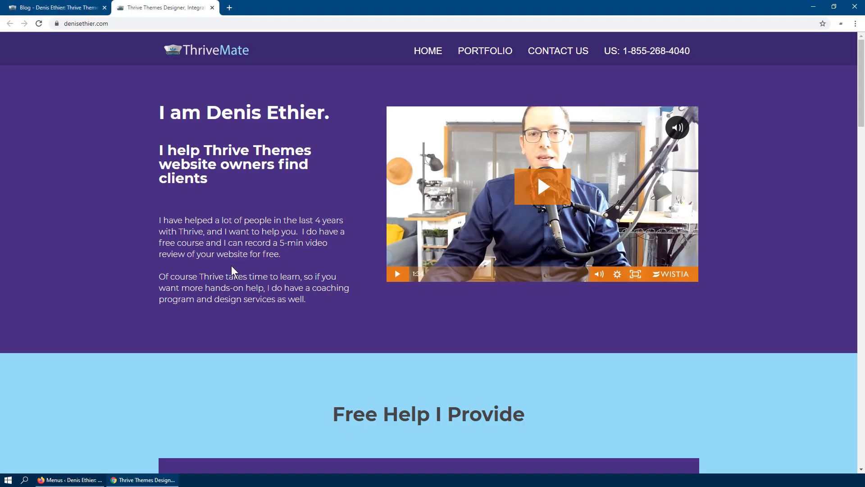
Reload the live site, open BLOG to see the post list, then find HOME returns a 404.
{"action": "key", "text": "F5"}
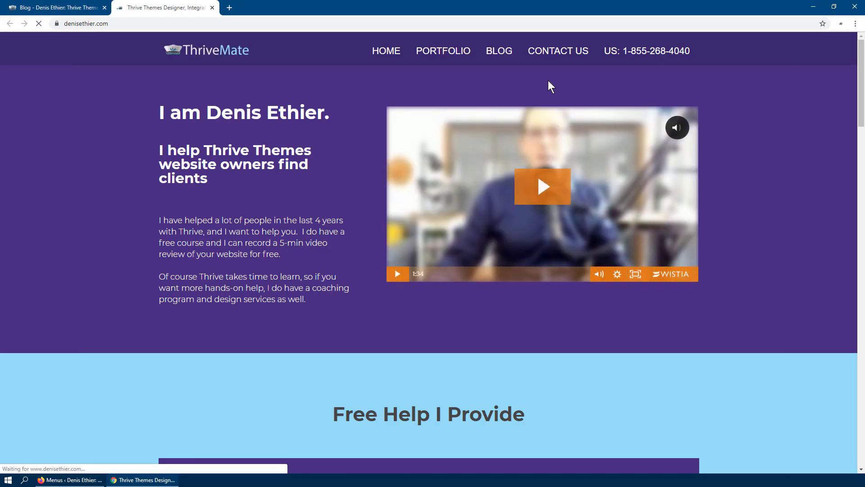
{"action": "left_click", "coordinate": [497, 52]}
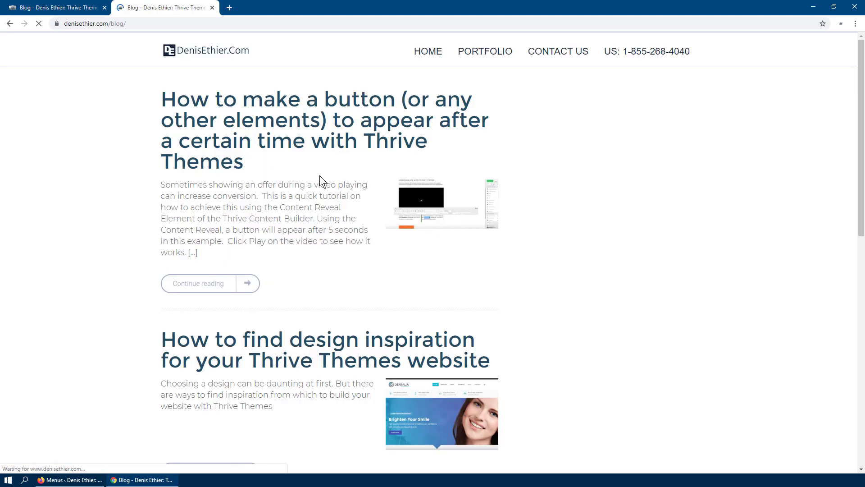
{"action": "key", "text": "F5"}
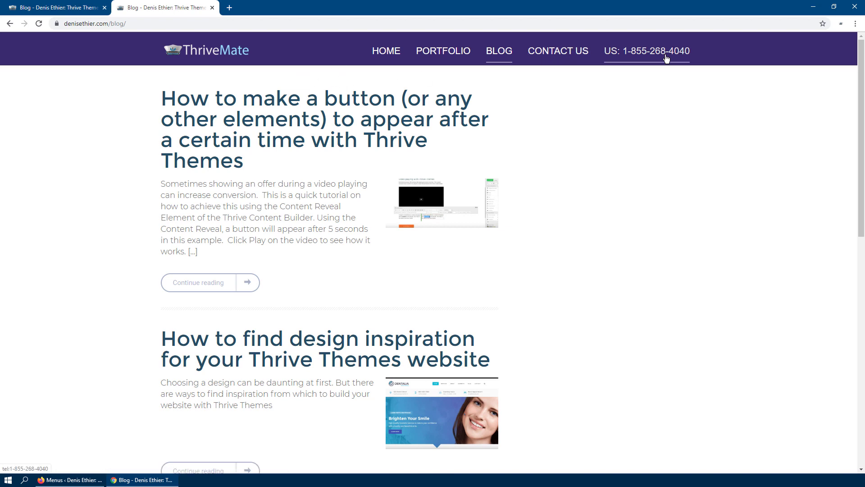
{"action": "left_click", "coordinate": [393, 54]}
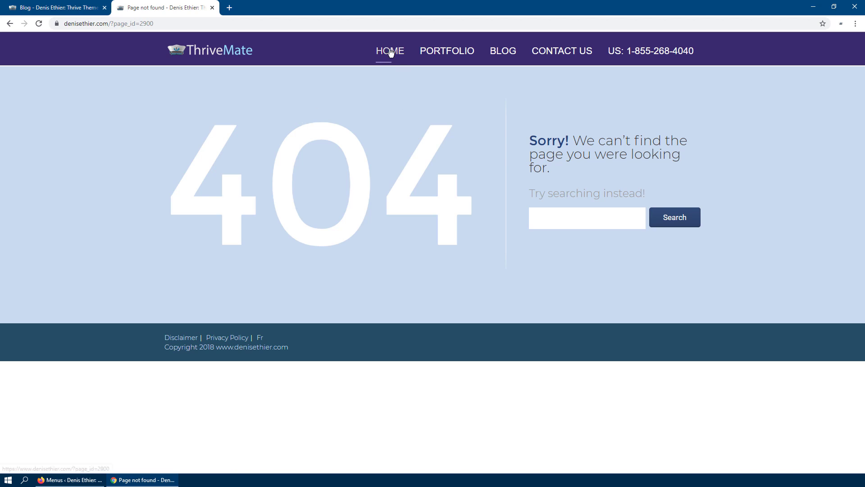
{"action": "left_click", "coordinate": [385, 53]}
Expand the Home item in Main Menu and remove it.
{"action": "left_click", "coordinate": [66, 479]}
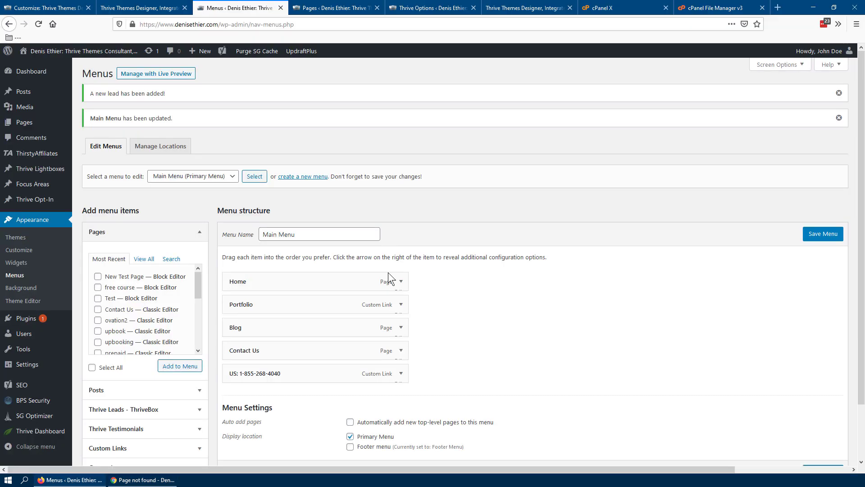
{"action": "left_click", "coordinate": [400, 281]}
{"action": "scroll", "coordinate": [318, 342], "scroll_direction": "down", "scroll_amount": 2}
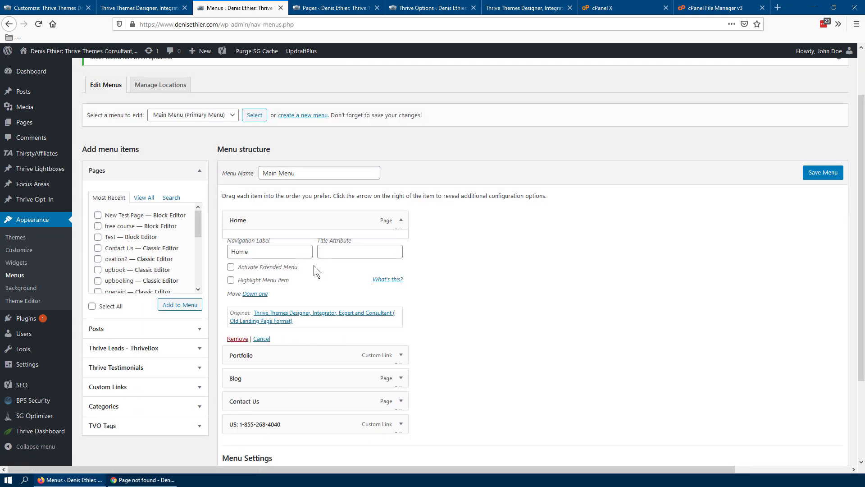
{"action": "left_click", "coordinate": [237, 340]}
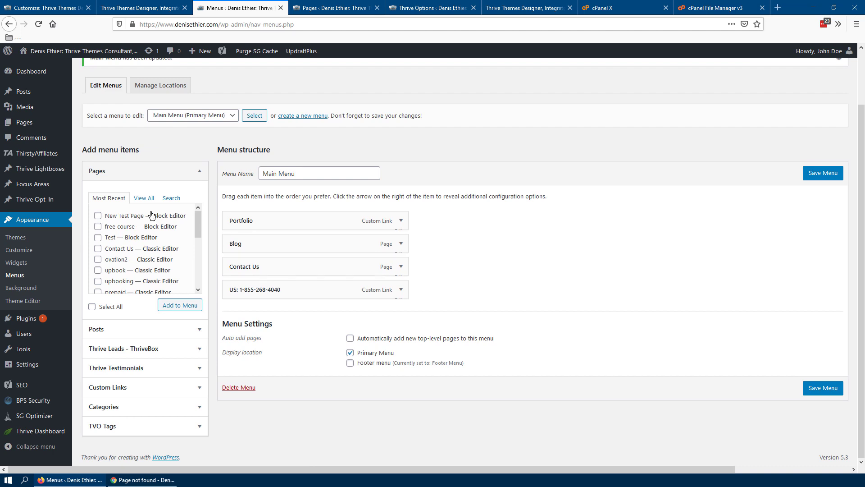
{"action": "left_click", "coordinate": [171, 198]}
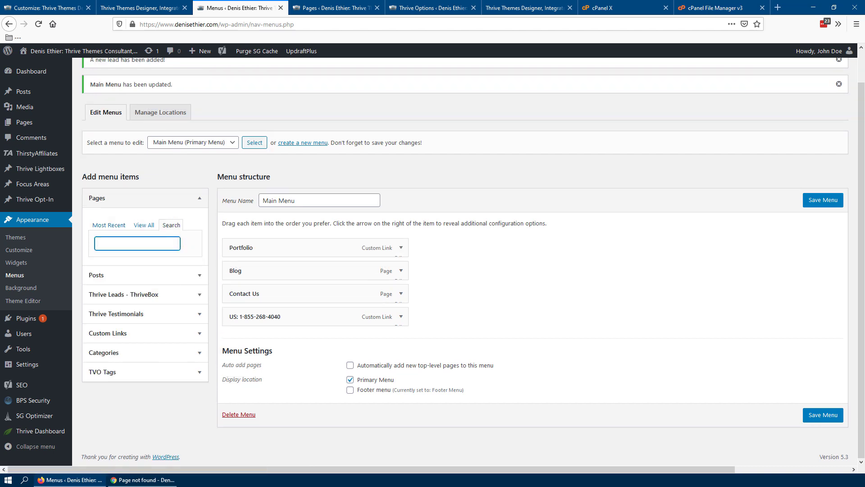
{"action": "key", "text": "alt+Tab"}
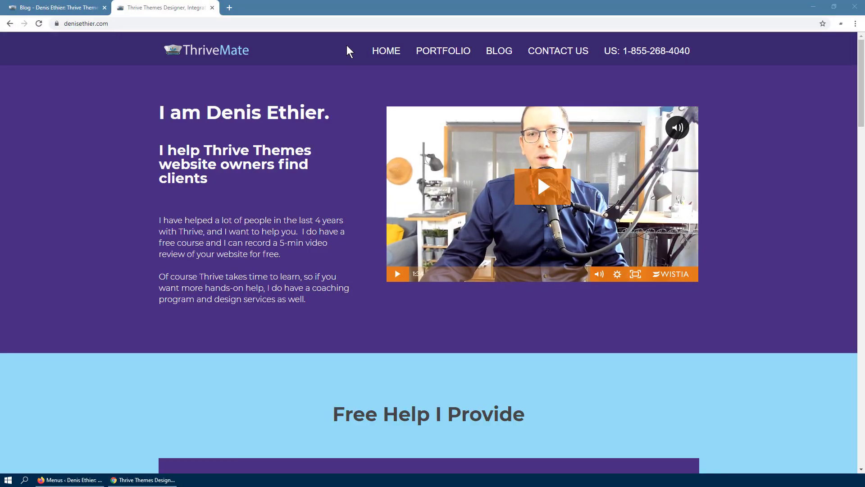
Retry HOME until the purple homepage loads, then open BLOG to confirm the post list.
{"action": "left_click", "coordinate": [383, 58]}
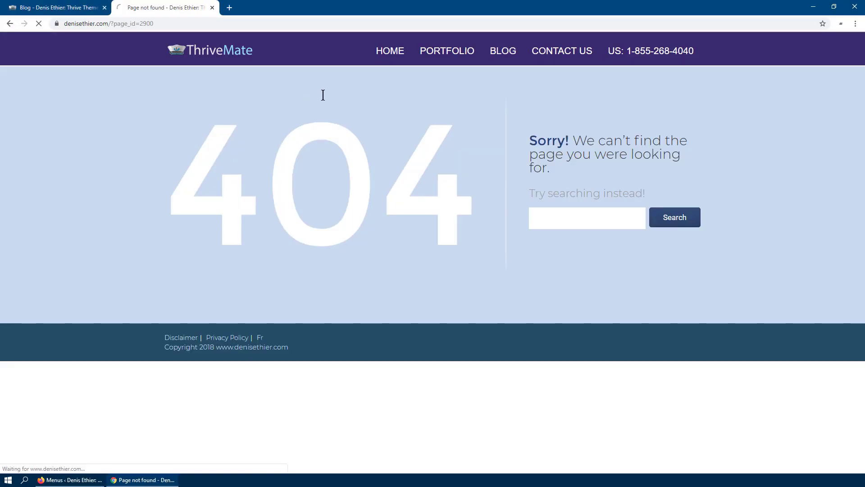
{"action": "left_click", "coordinate": [405, 50]}
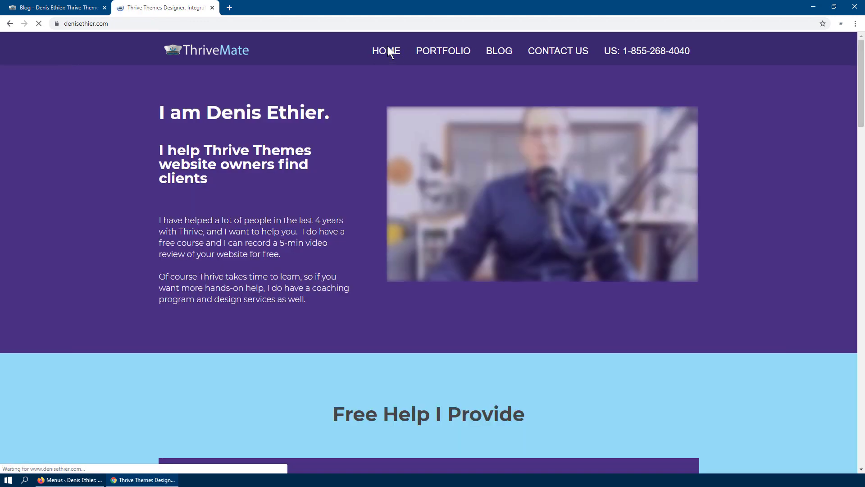
{"action": "left_click", "coordinate": [499, 51]}
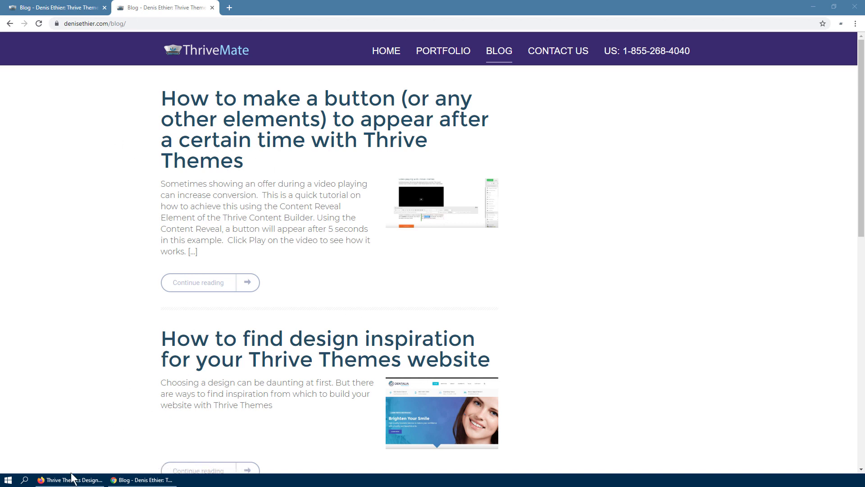
{"action": "mouse_move", "coordinate": [80, 480]}
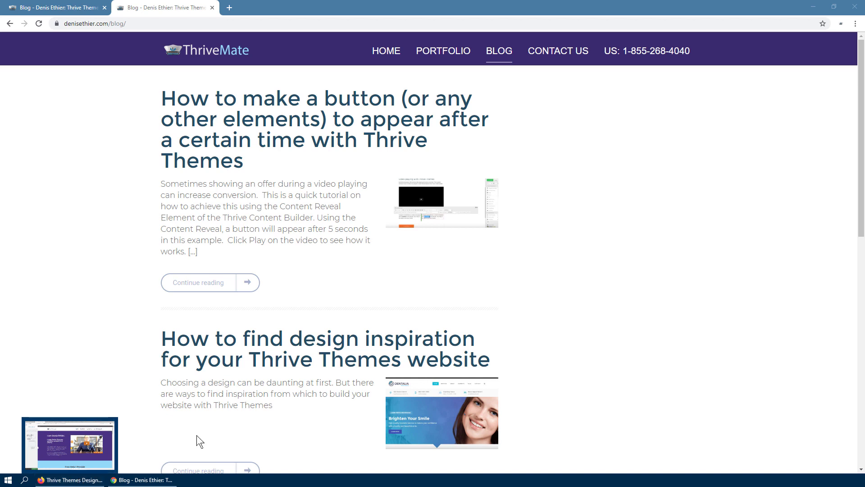